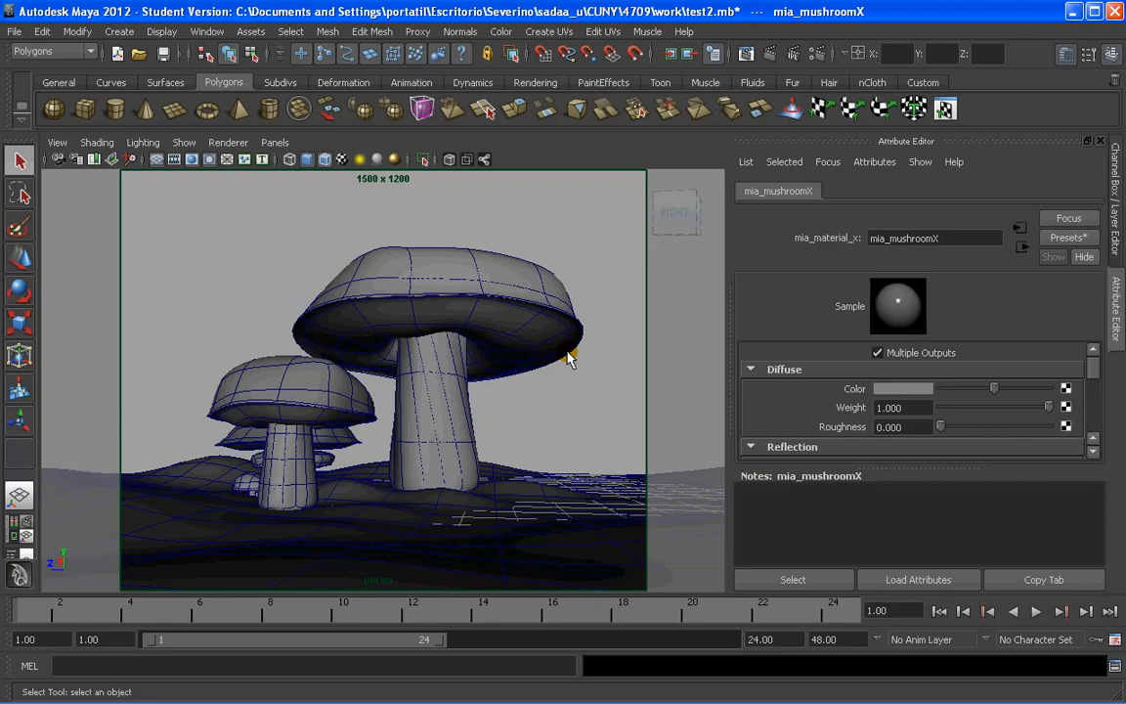
- Replace the mia_mushroomX material's settings with the MatteFinish preset
left_click(17, 532)
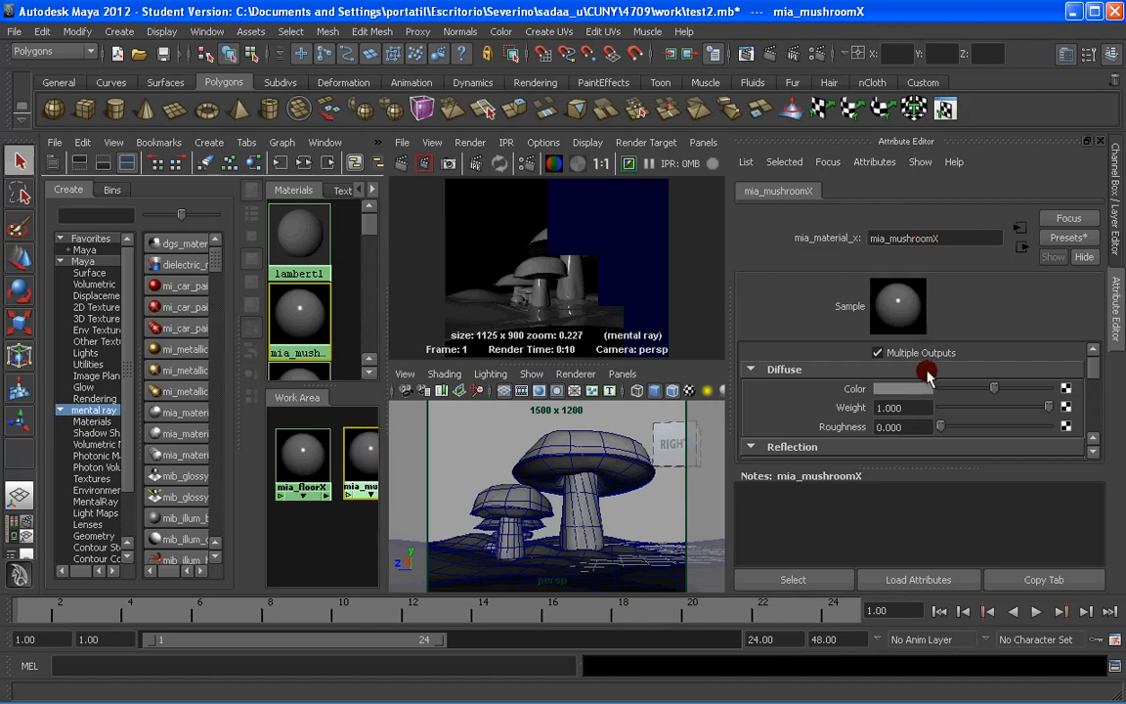
left_click(1079, 239)
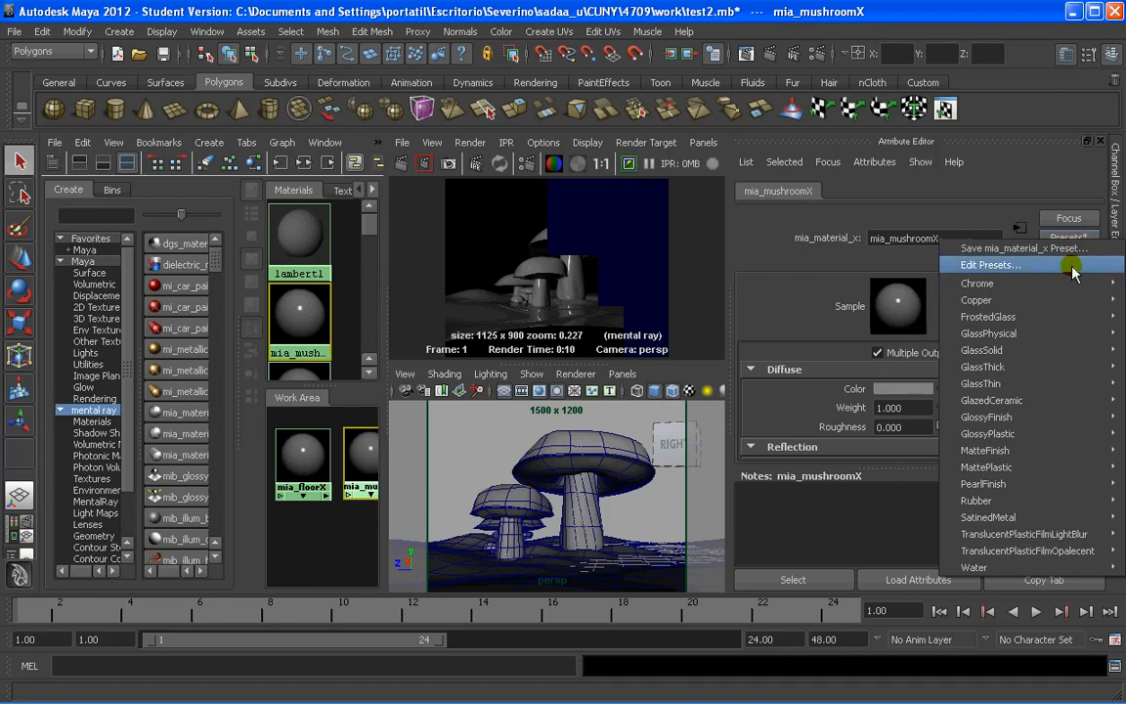
mouse_move(1014, 452)
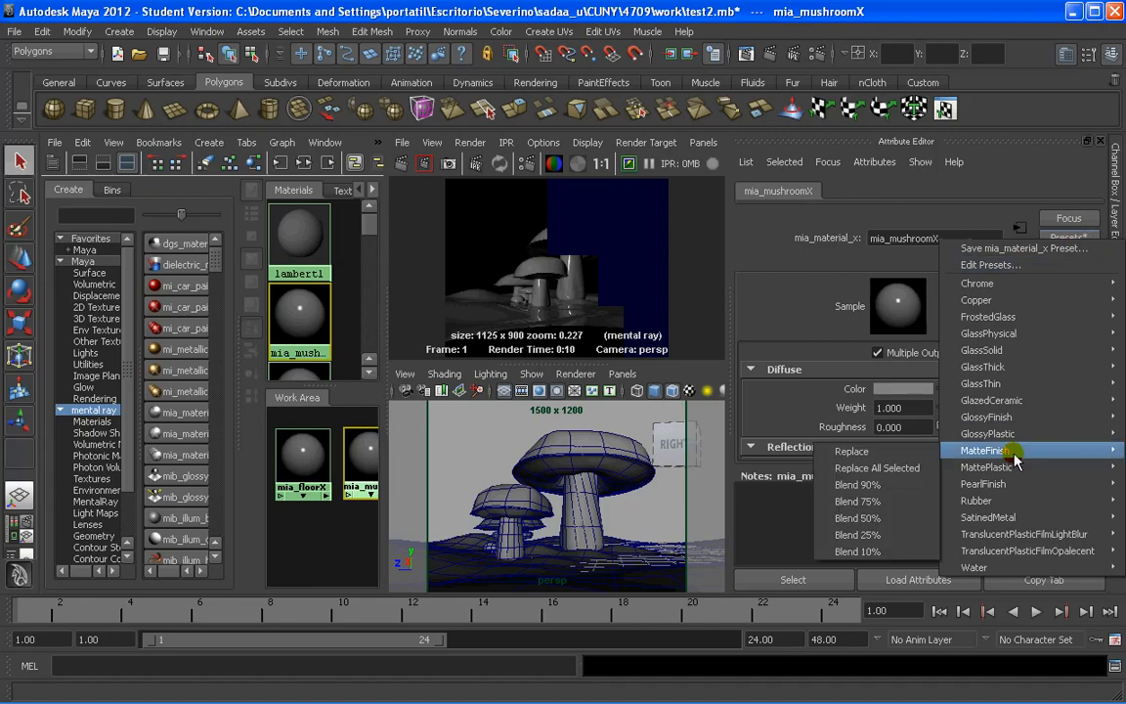
left_click(879, 453)
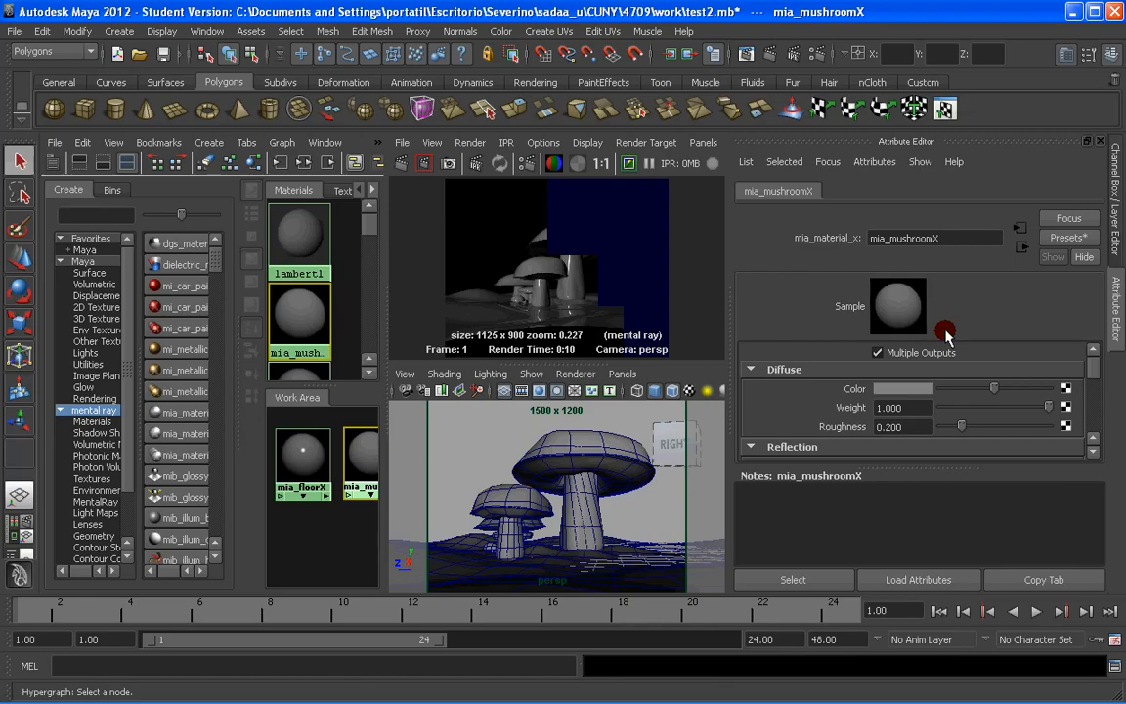
- Set the diffuse color of the mia_mushroomX material to a muted, desaturated brown
left_click(903, 389)
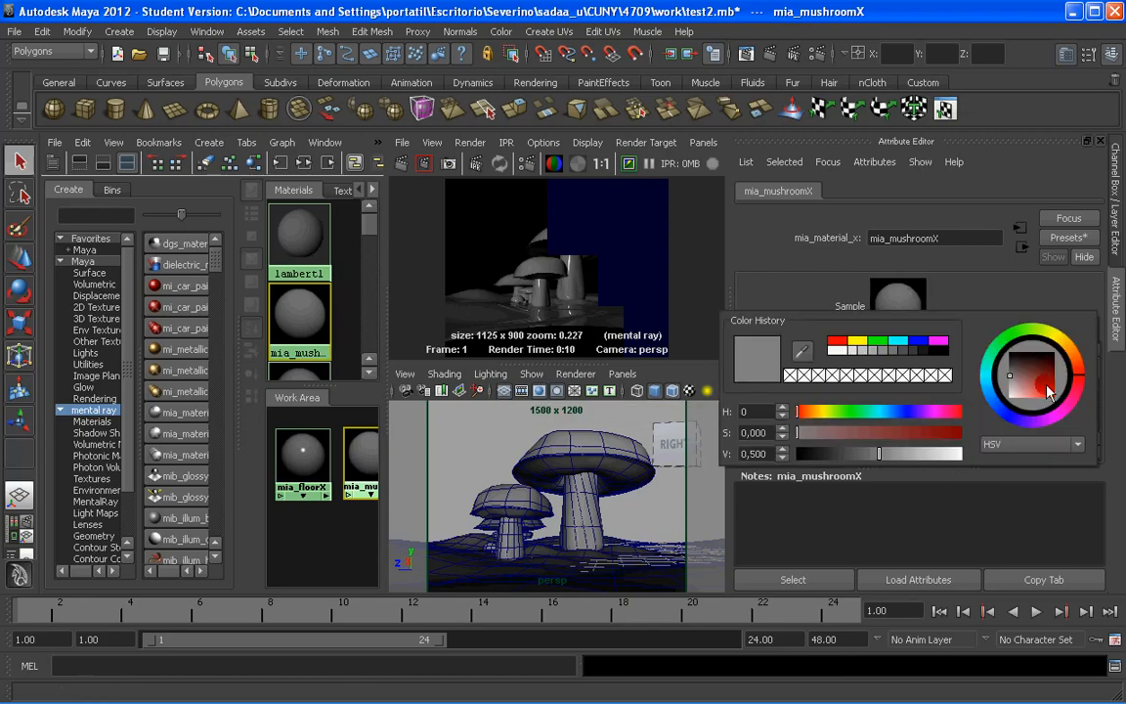
left_click(1037, 374)
left_click(1078, 365)
left_click(1075, 359)
mouse_move(900, 432)
left_mouse_down()
mouse_move(865, 433)
mouse_move(858, 454)
mouse_move(873, 432)
mouse_move(835, 433)
mouse_move(860, 455)
left_mouse_up()
left_click(866, 431)
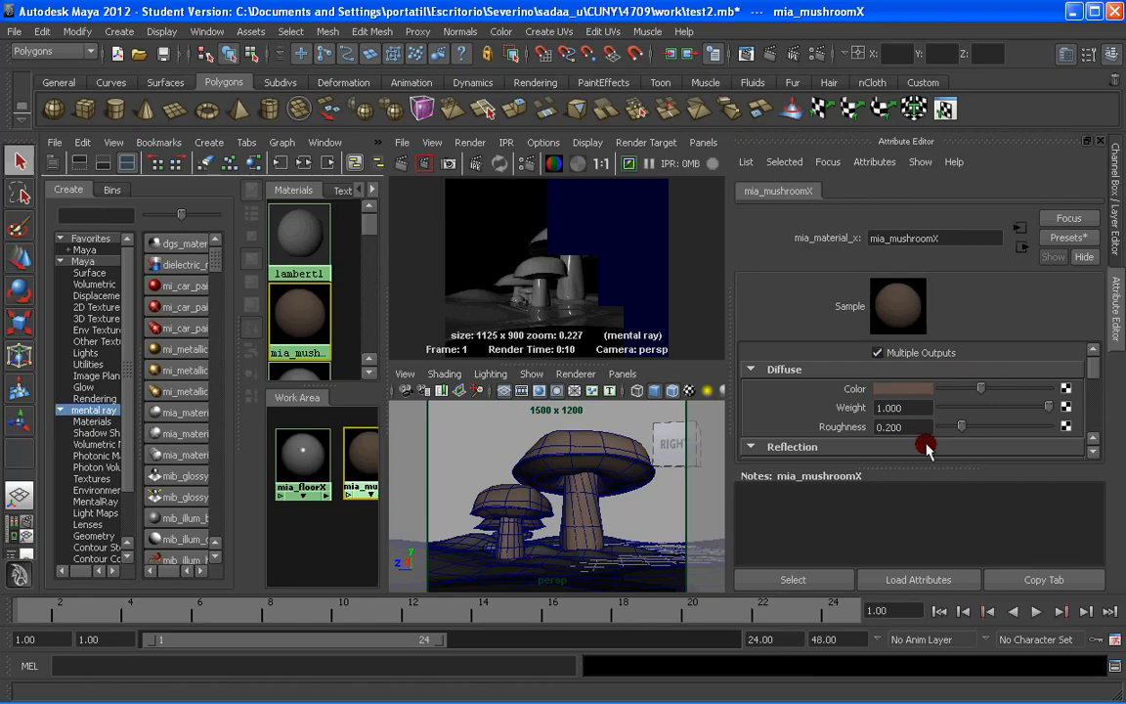
- Load the mia_floorX material's attributes and apply the GlossyFinish preset to it
left_click(311, 457)
middle_click_drag(306, 465, 975, 306)
left_click(1069, 237)
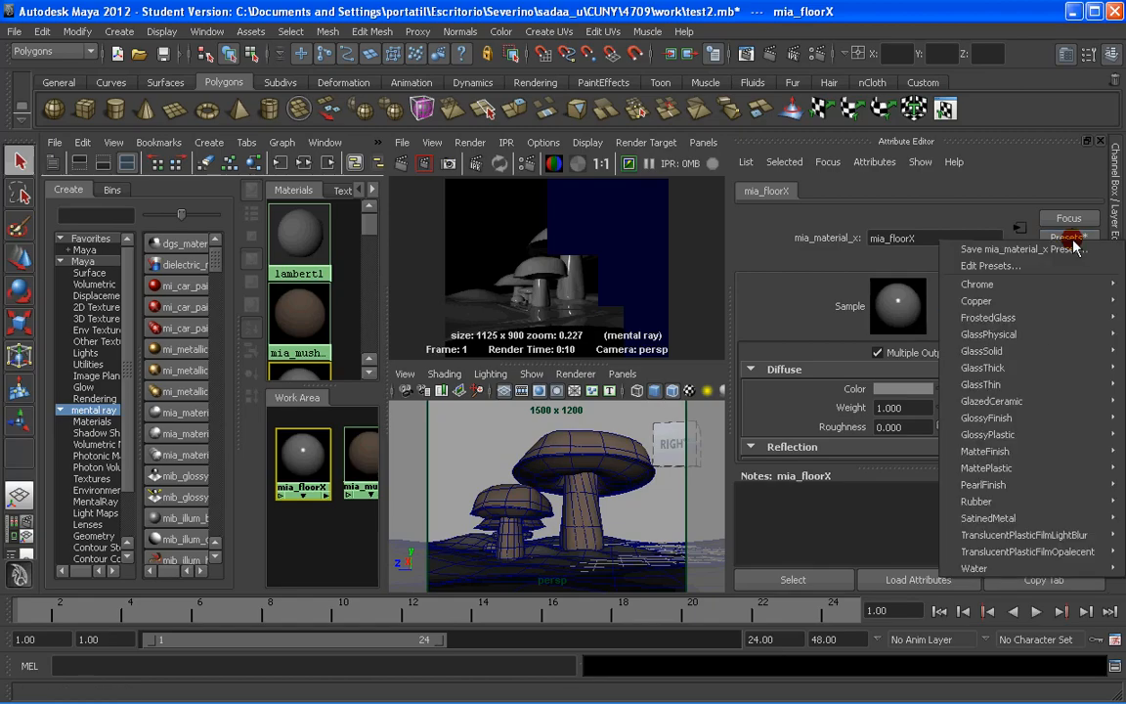
mouse_move(1040, 455)
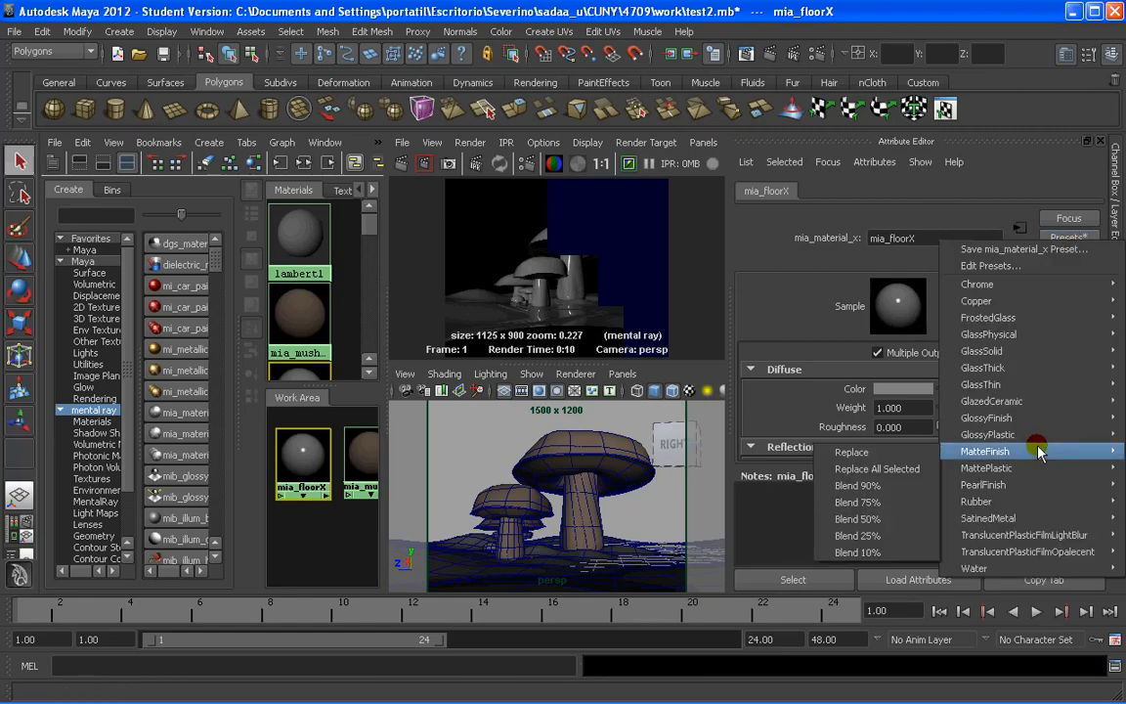
mouse_move(1029, 427)
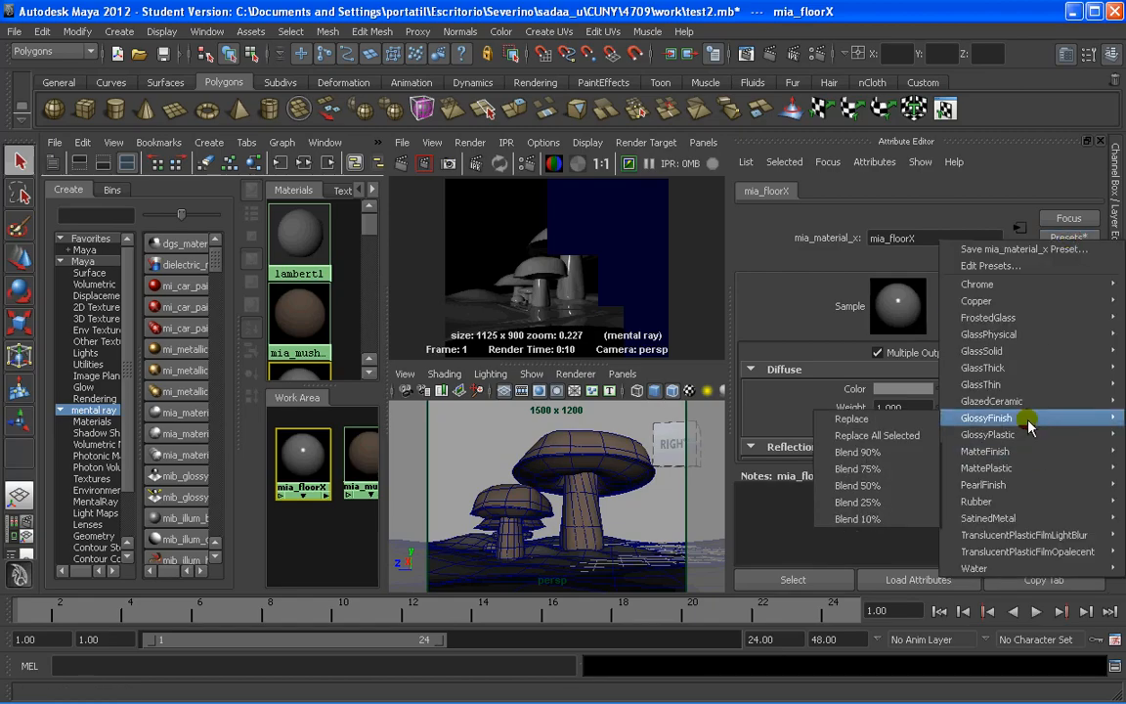
left_click(852, 435)
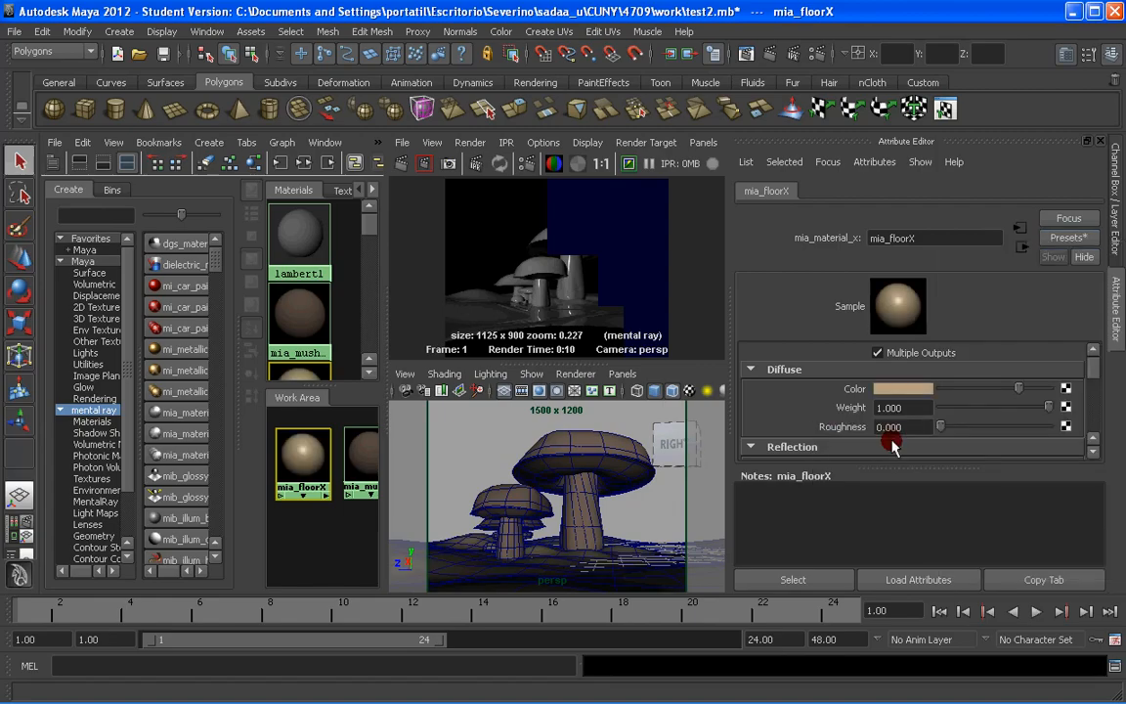
- Change the mia_floorX diffuse color to a light warm grey by lowering the saturation to 0.056 and raising the value
left_click(904, 391)
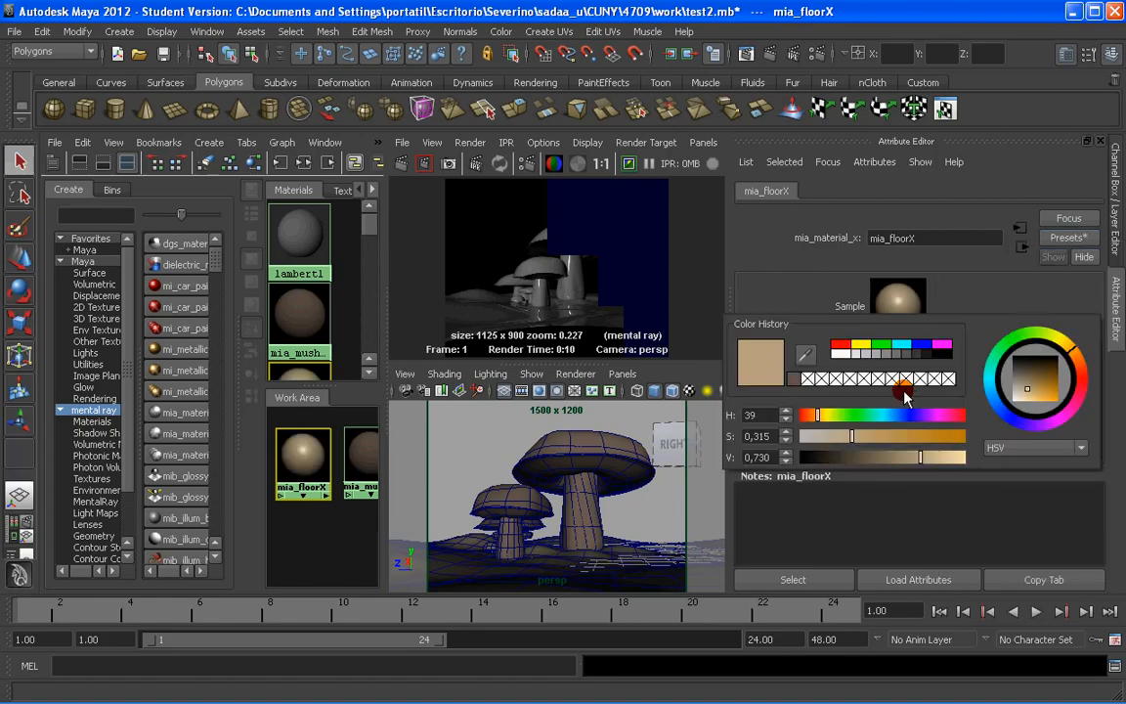
left_click_drag(849, 439, 816, 440)
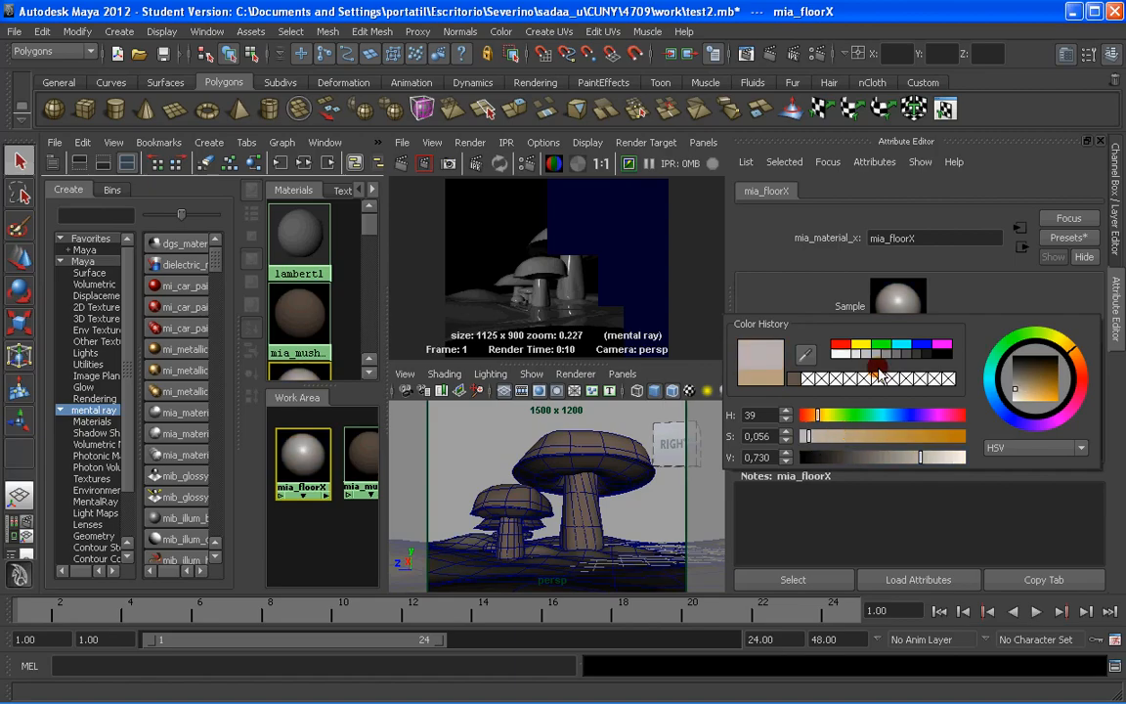
left_click_drag(919, 456, 931, 456)
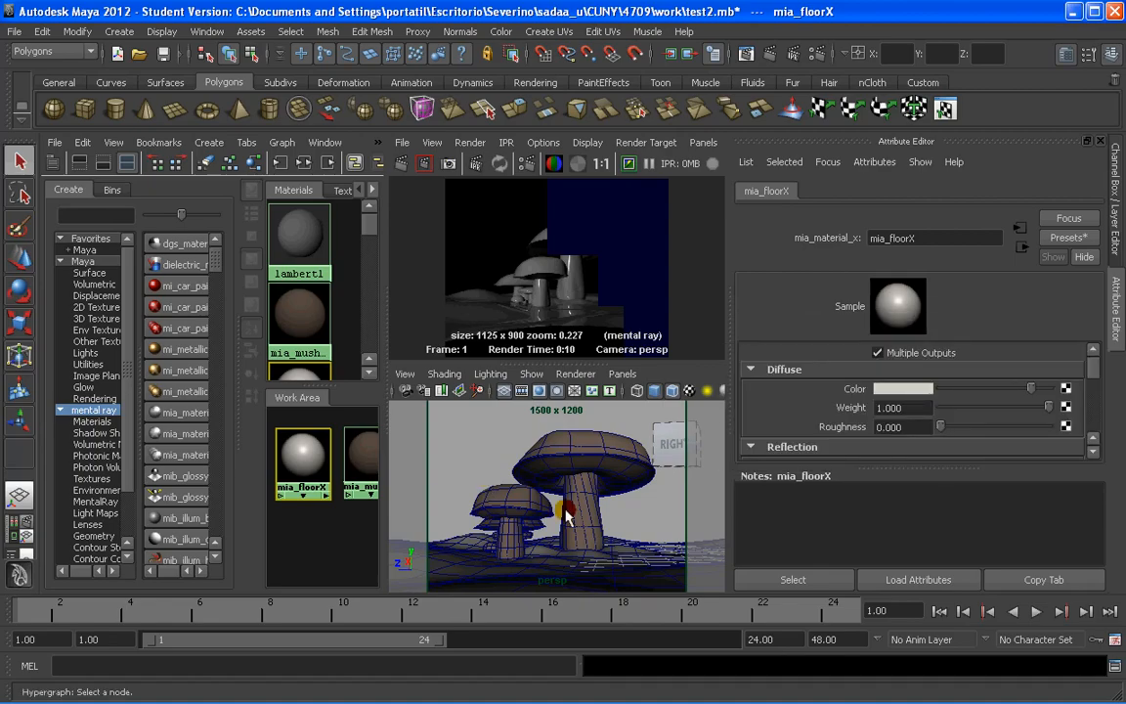
- Enlarge the perspective view, frame the mushrooms more closely and render that view with mental ray
left_click(20, 495)
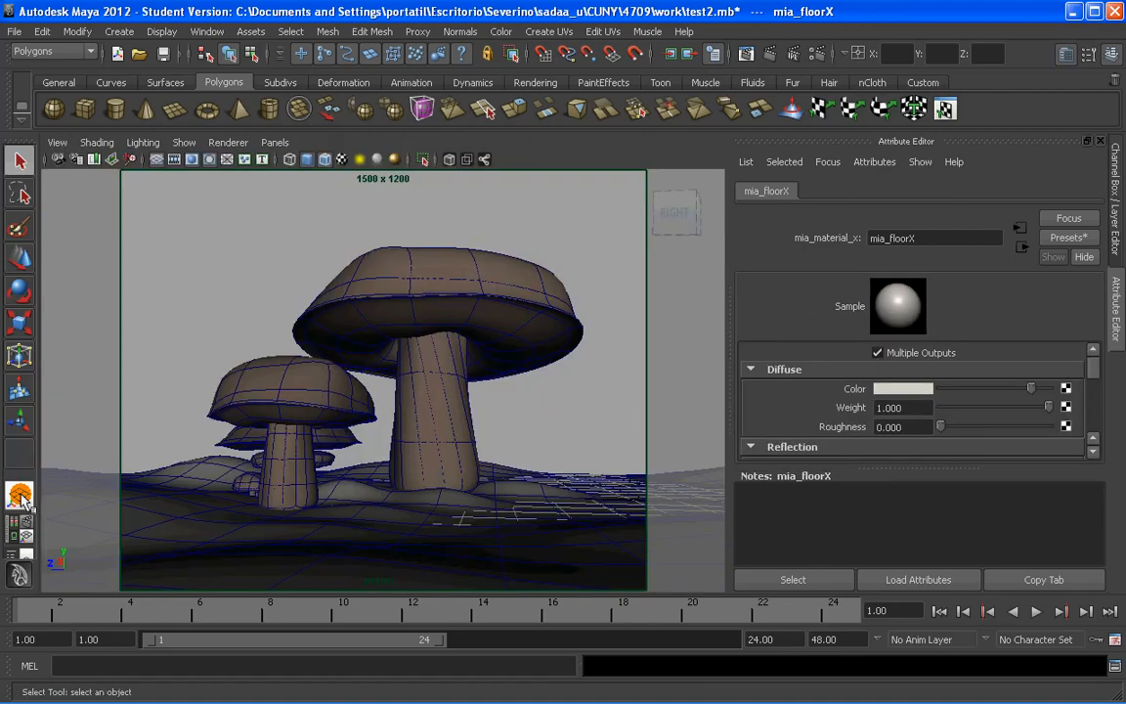
left_click_drag(476, 445, 378, 455, "alt")
middle_click_drag(377, 455, 449, 432, "alt")
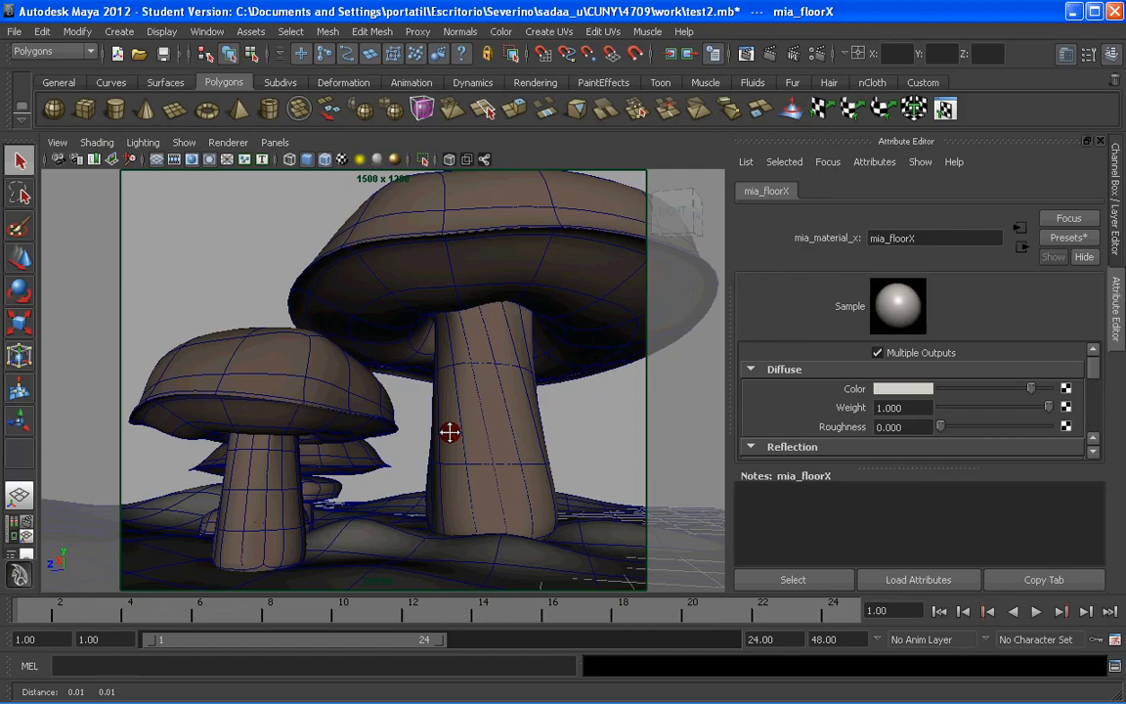
left_click(712, 75)
left_click(459, 62)
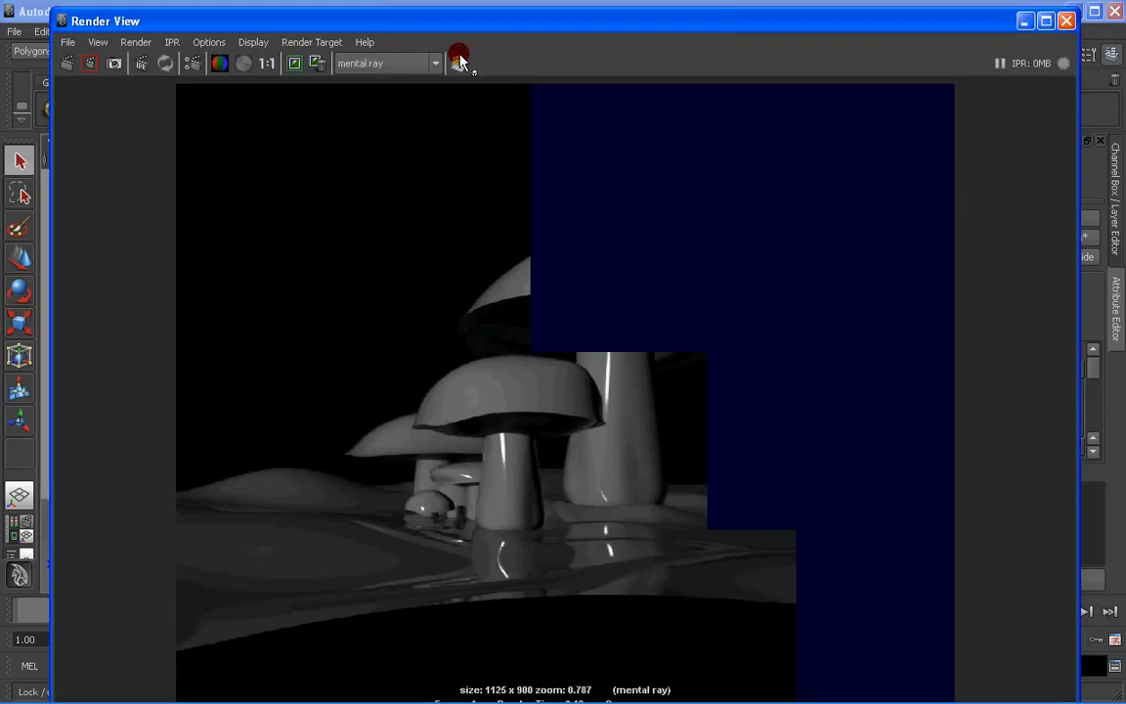
- Examine the rendered mushroom and floor materials, closing the Output Window and the Render View
left_click_drag(149, 21, 160, 14)
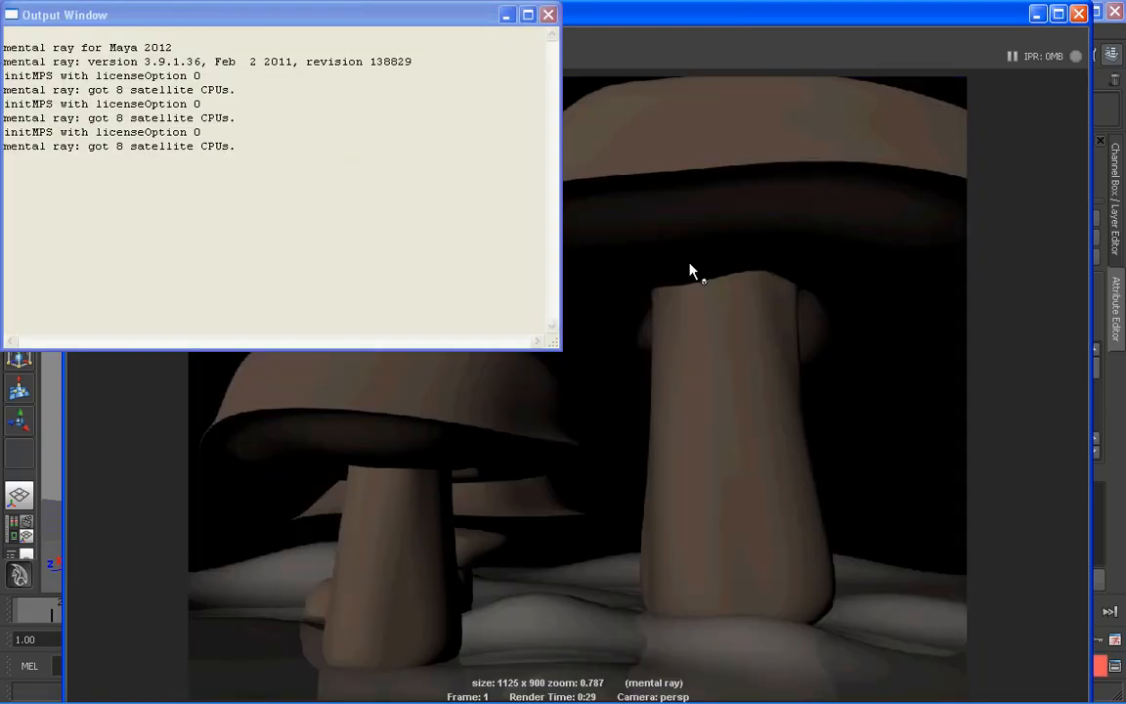
left_click(548, 15)
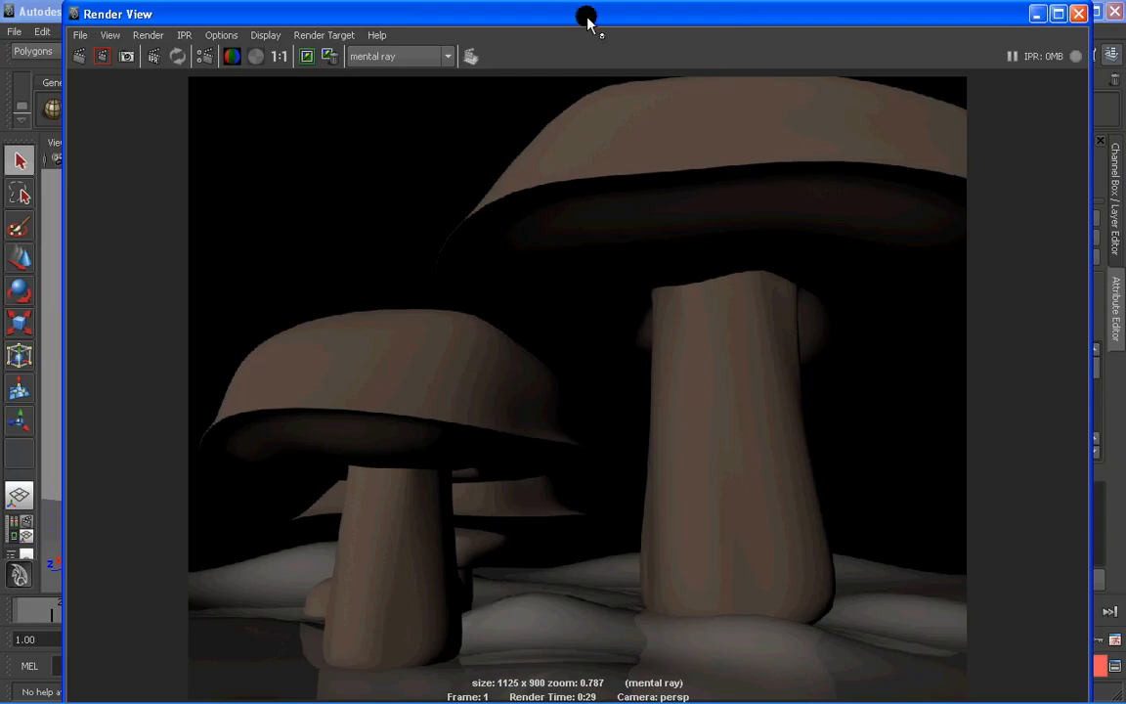
left_click_drag(587, 20, 578, 4)
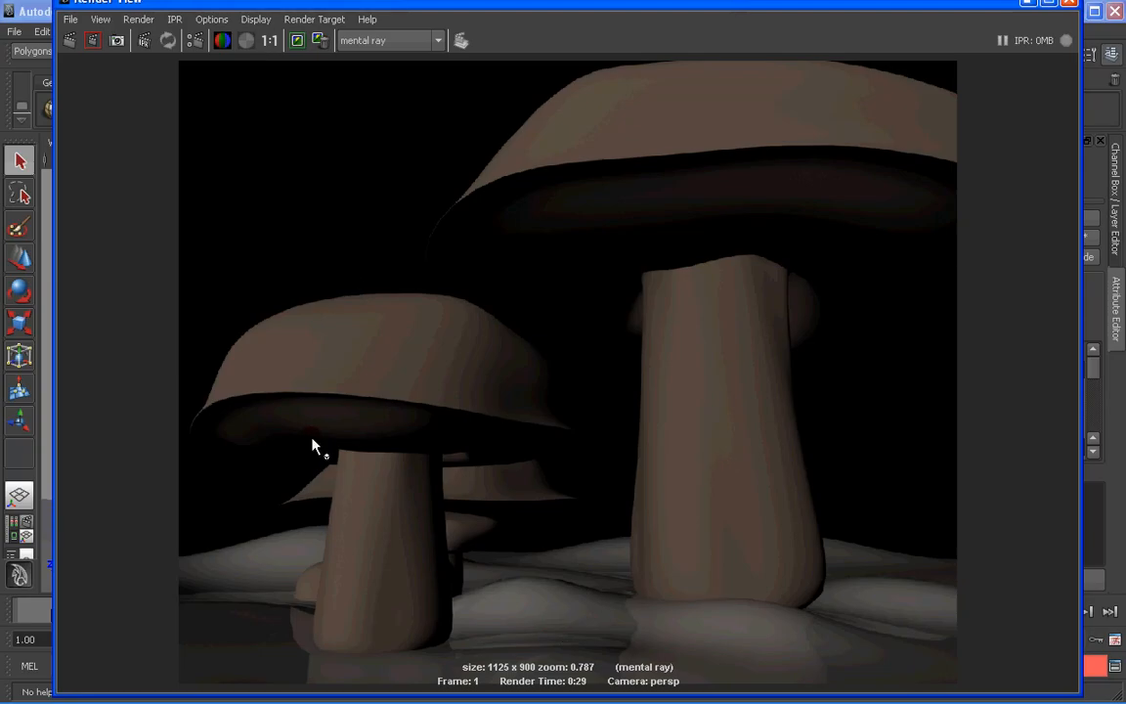
left_click(1069, 5)
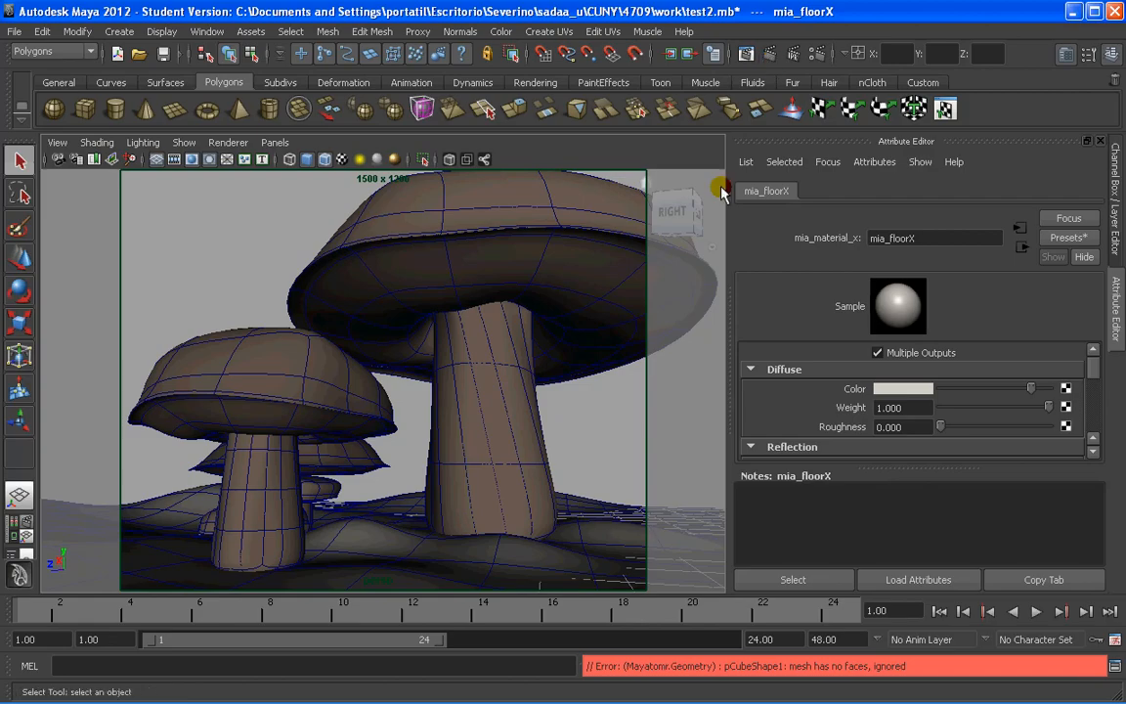
- Create a Physical Sun and Sky and enable Final Gathering in the mental ray indirect lighting settings
left_click(819, 52)
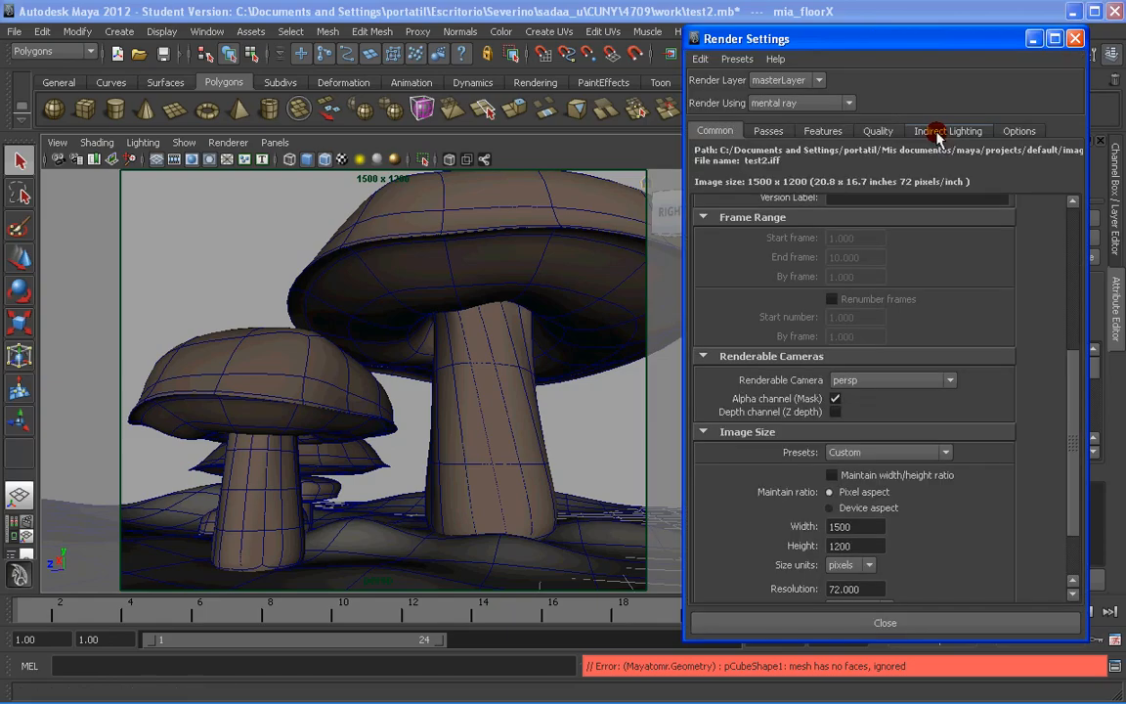
left_click(920, 135)
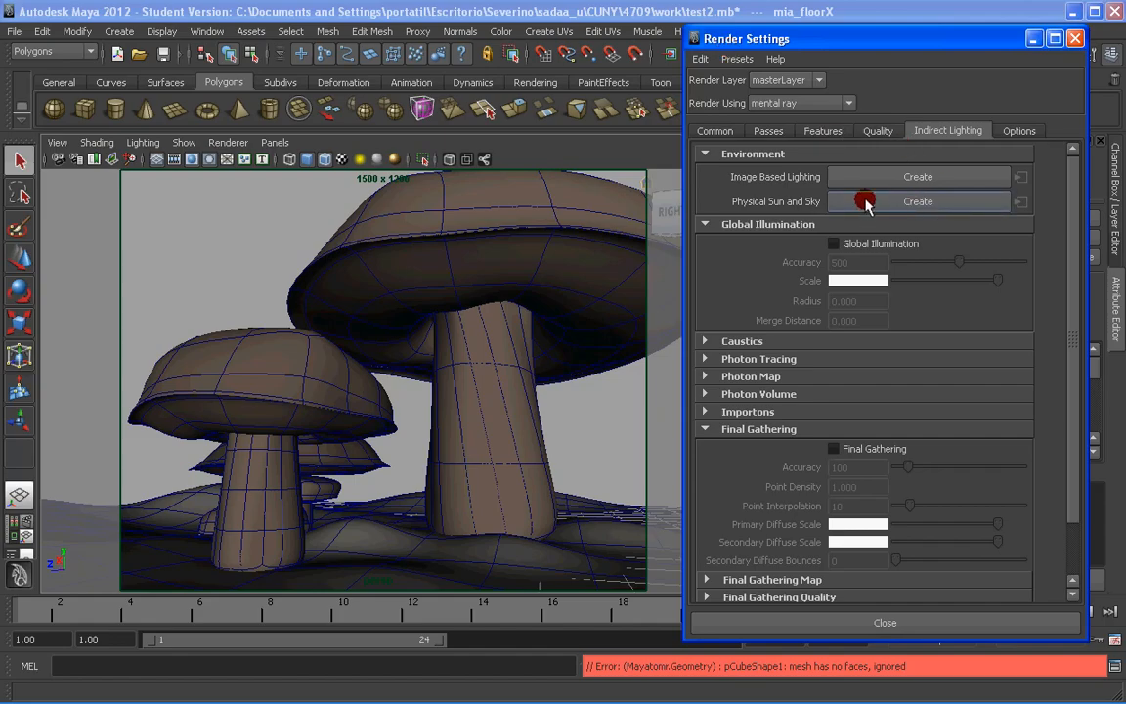
left_click(833, 448)
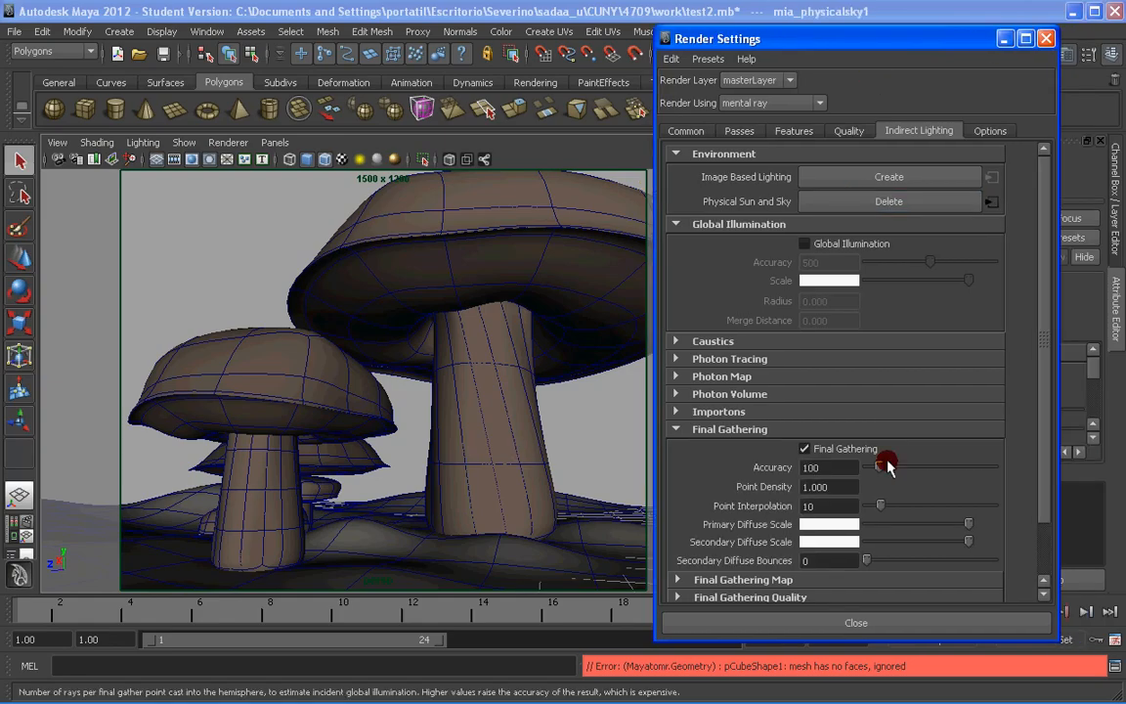
left_click(826, 615)
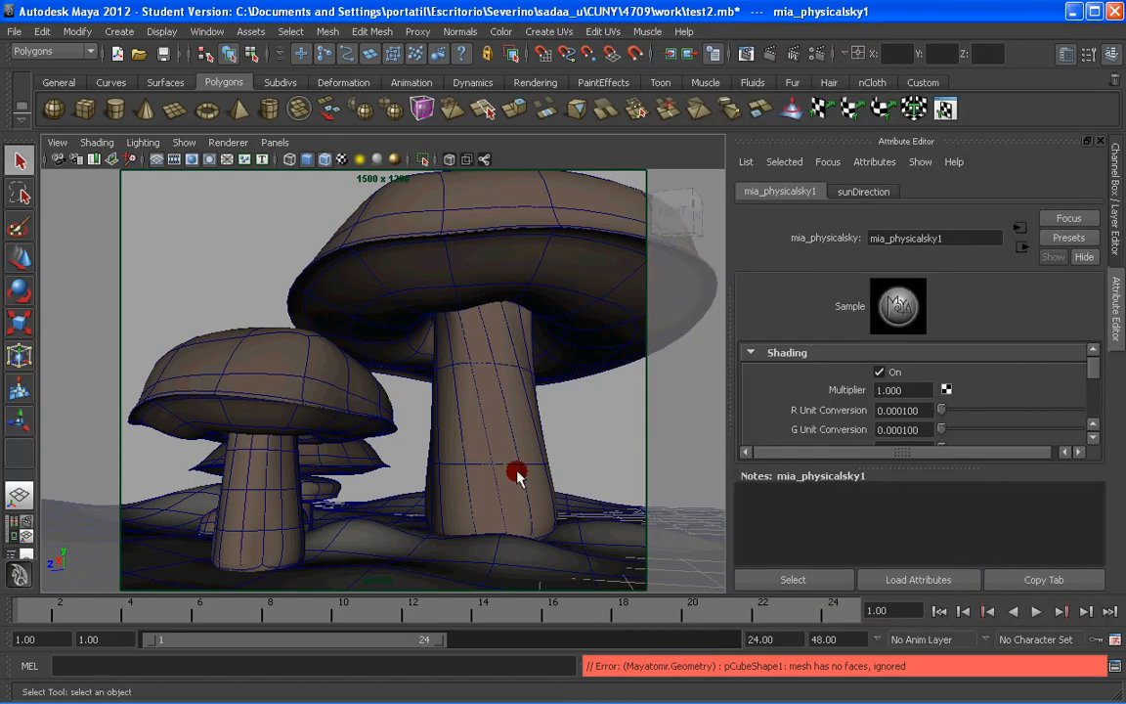
- Display the scene in wireframe and select the sunDirection directional light at the base of the large mushroom
key("3")
left_click_drag(514, 471, 479, 455, "alt")
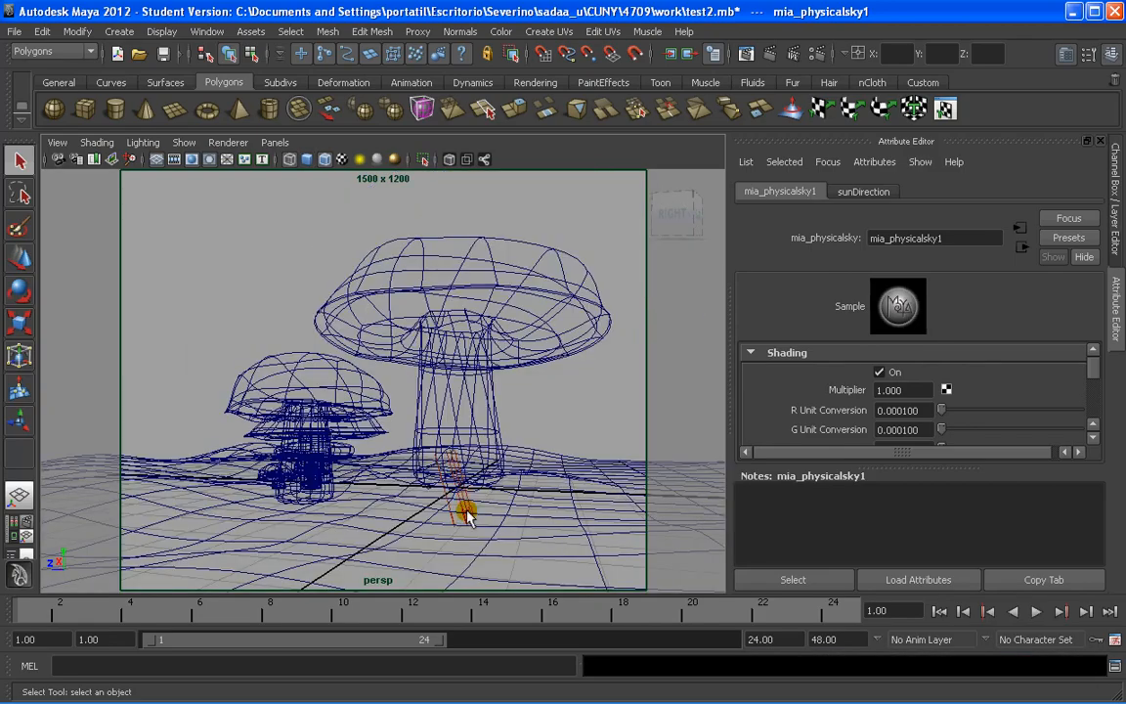
left_click(467, 512)
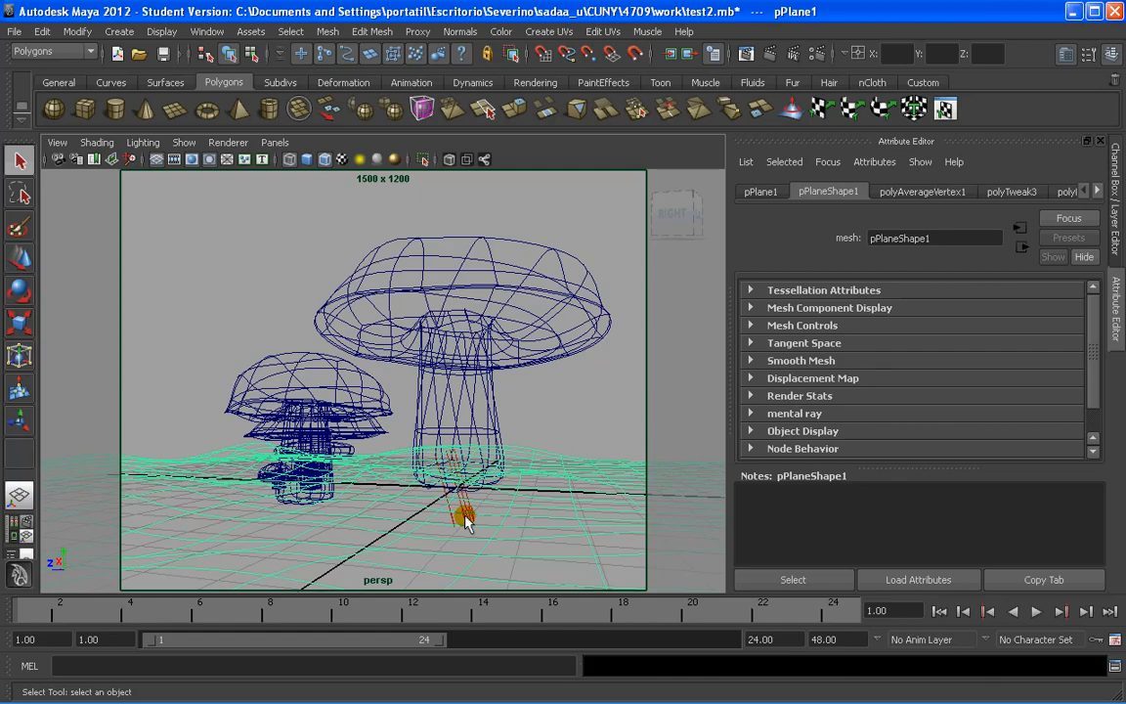
scroll(469, 512, "up", 3)
mouse_move(469, 513)
left_mouse_down("alt")
mouse_move(526, 527)
mouse_move(481, 515)
left_mouse_up("alt")
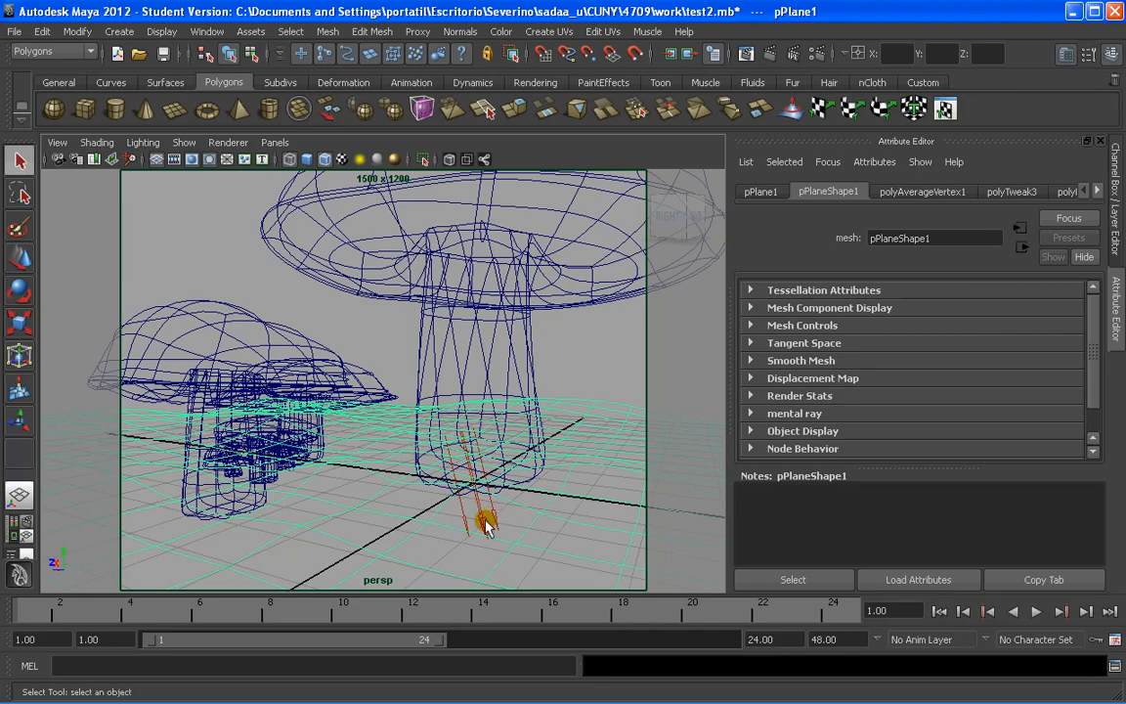
scroll(489, 523, "down", 3)
left_click_drag(498, 518, 464, 505, "alt")
scroll(445, 476, "up", 4)
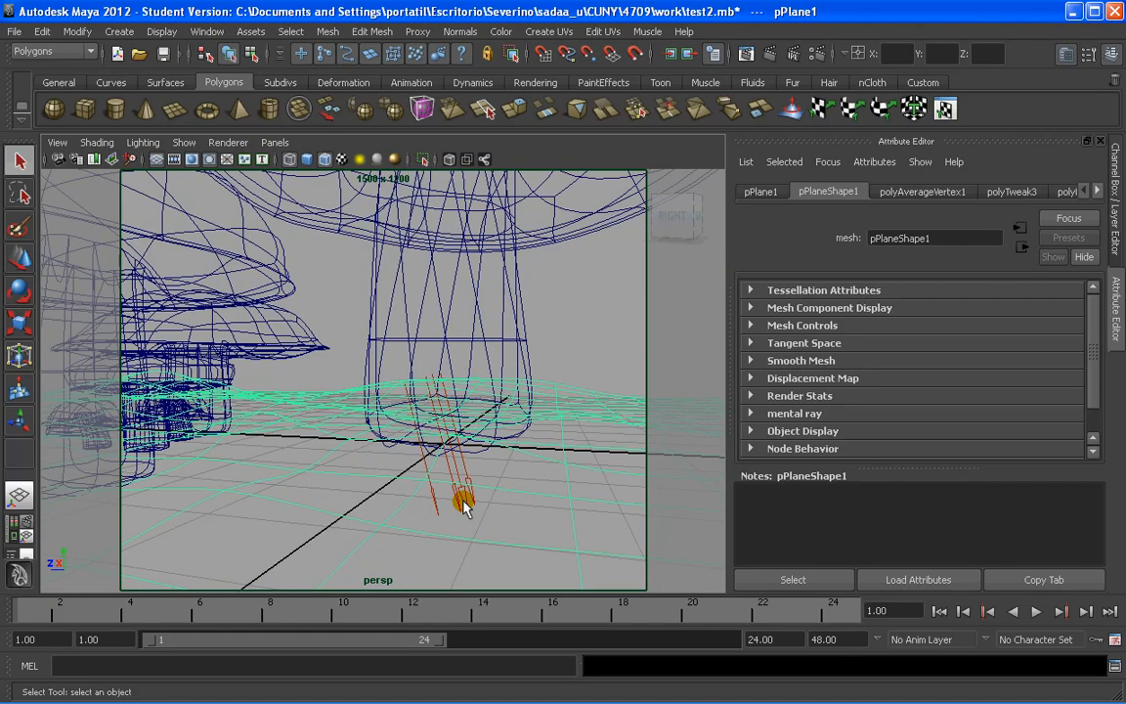
left_click(464, 504)
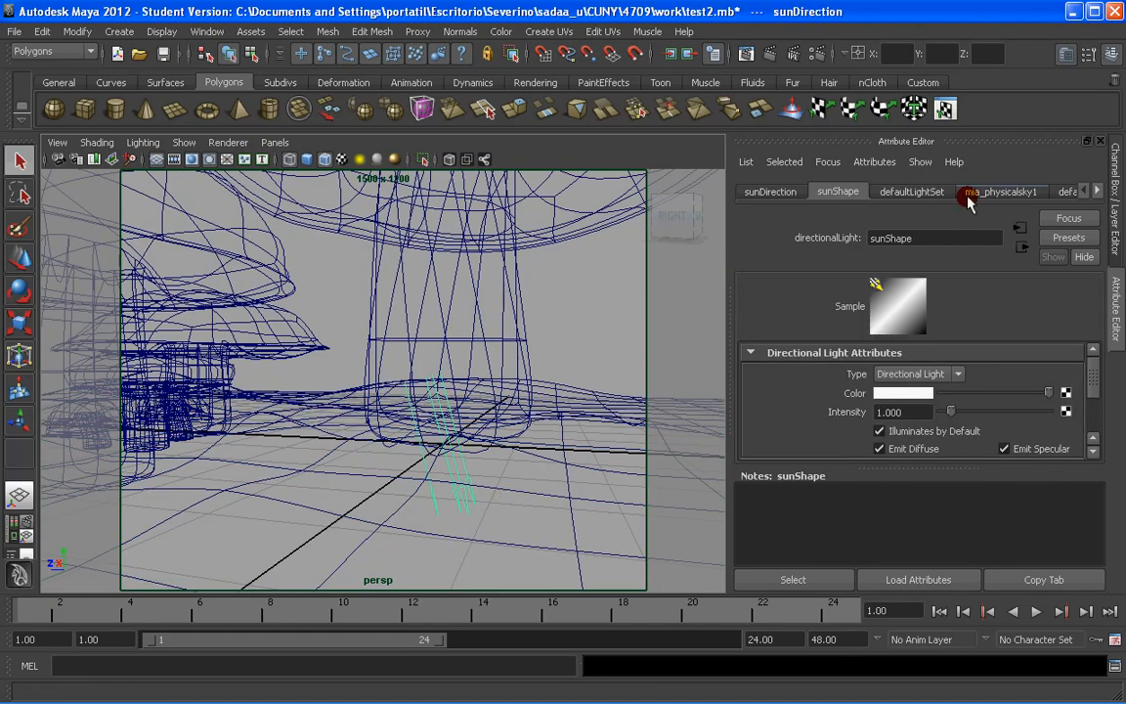
- Show the mia_physicalsky1 attributes connected to the sun light and examine its shading and sun disk settings
left_click(1097, 191)
left_click(1097, 191)
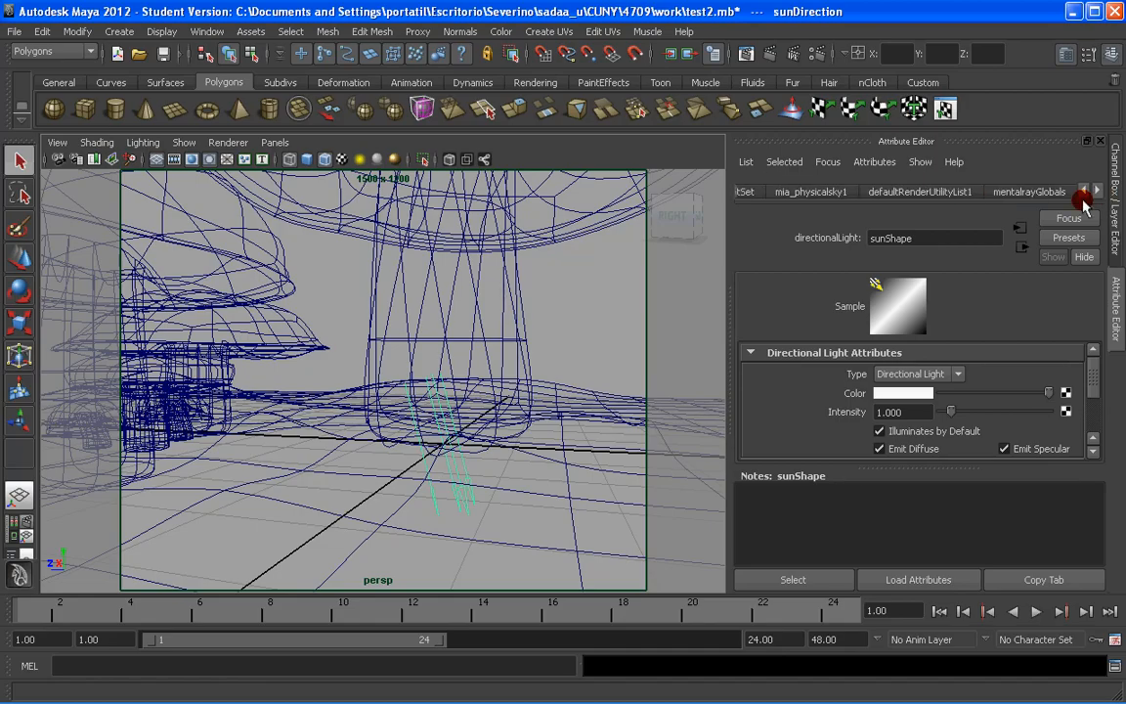
middle_click_drag(273, 369, 350, 433, "alt")
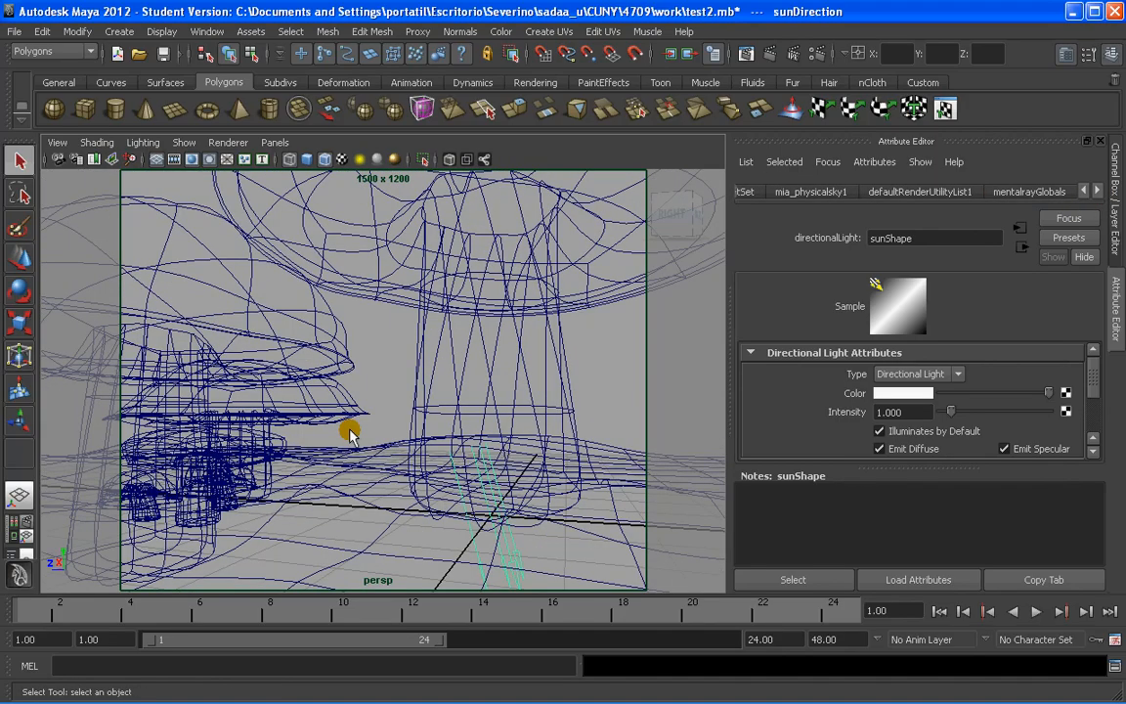
scroll(350, 433, "down", 3)
scroll(371, 397, "down", 2)
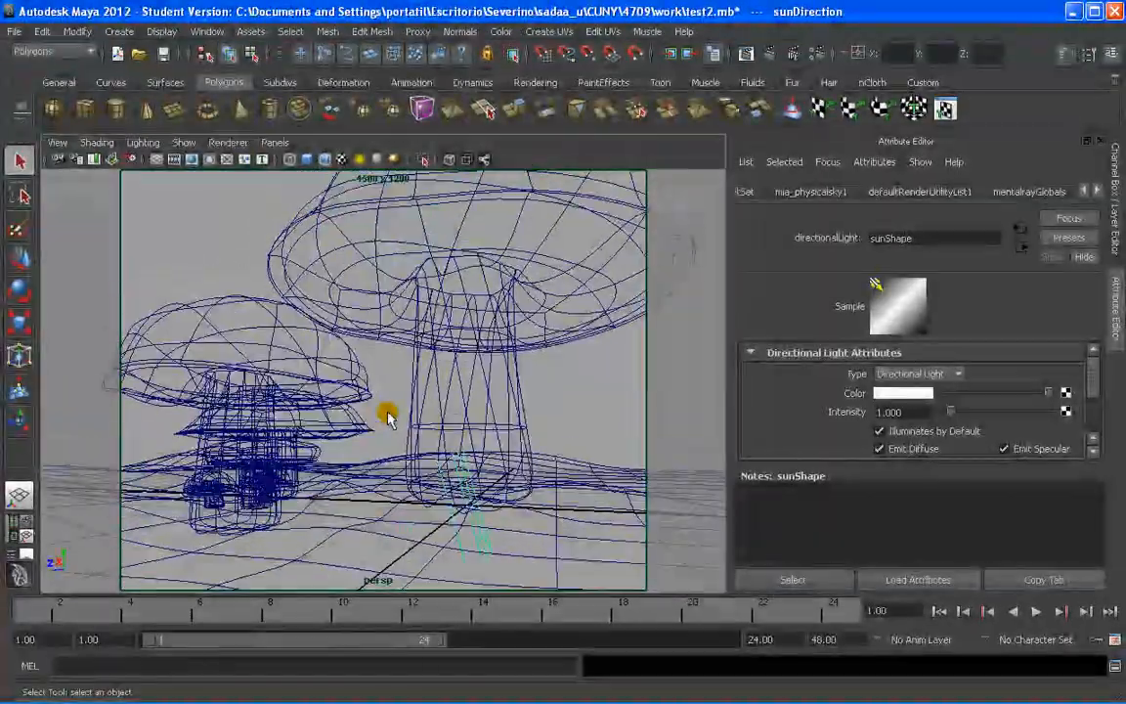
left_click_drag(389, 410, 414, 346, "alt")
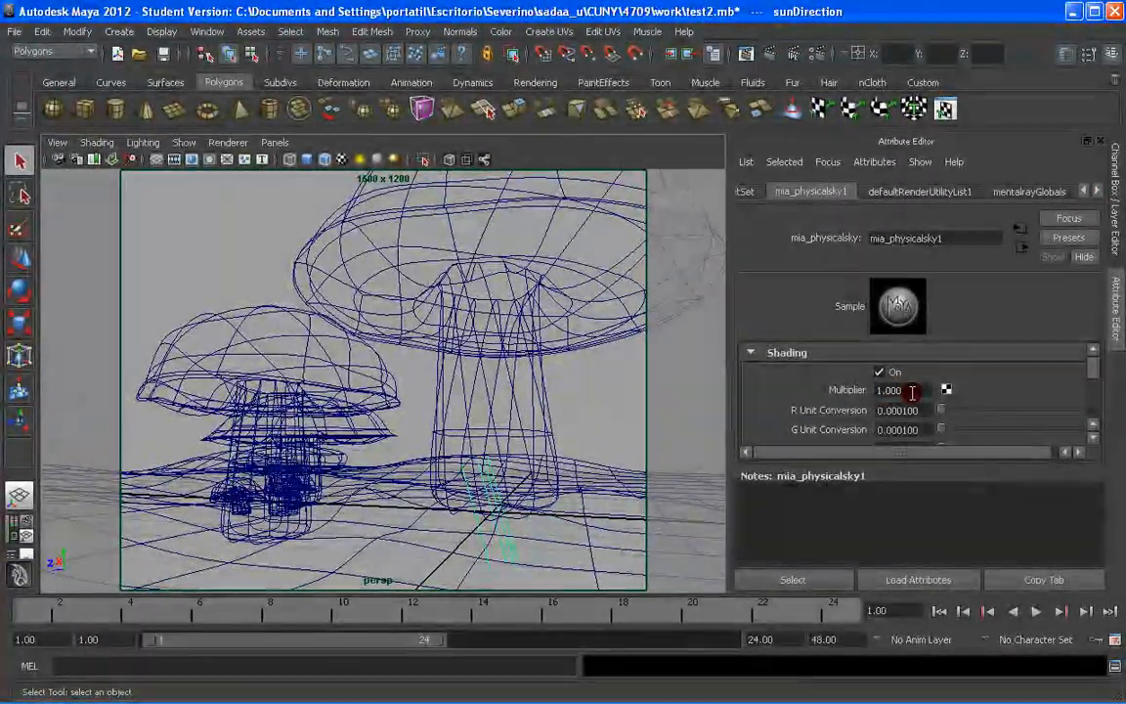
left_click_drag(482, 379, 486, 379, "alt")
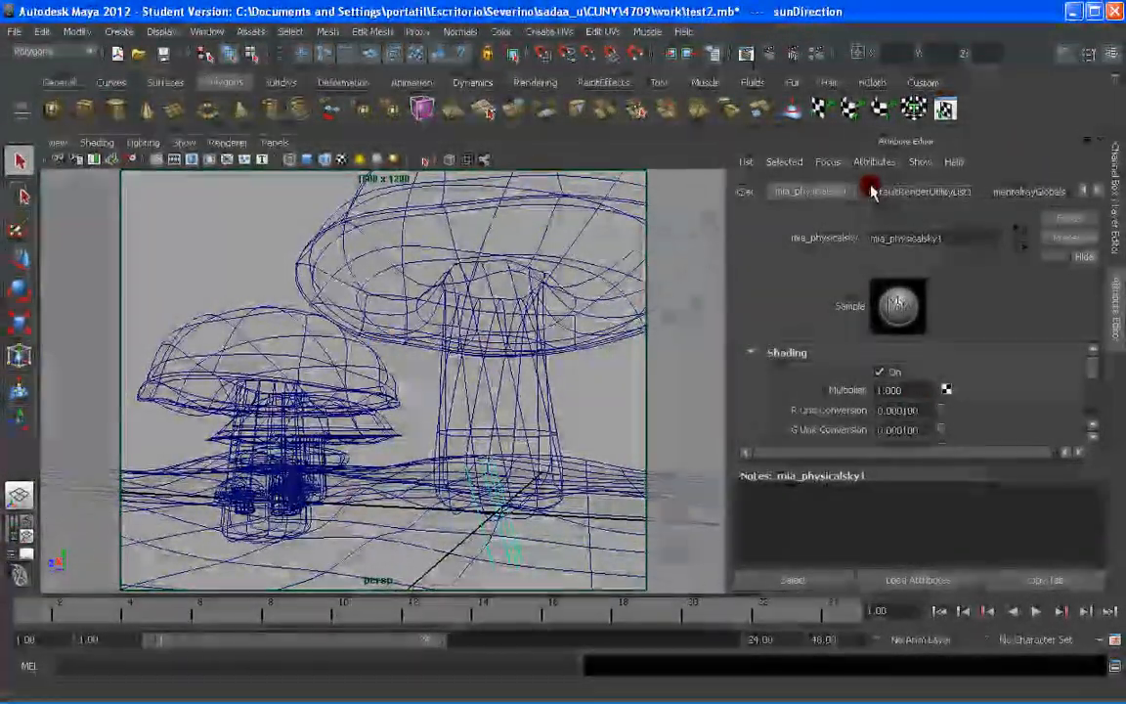
left_click_drag(1095, 355, 1096, 394)
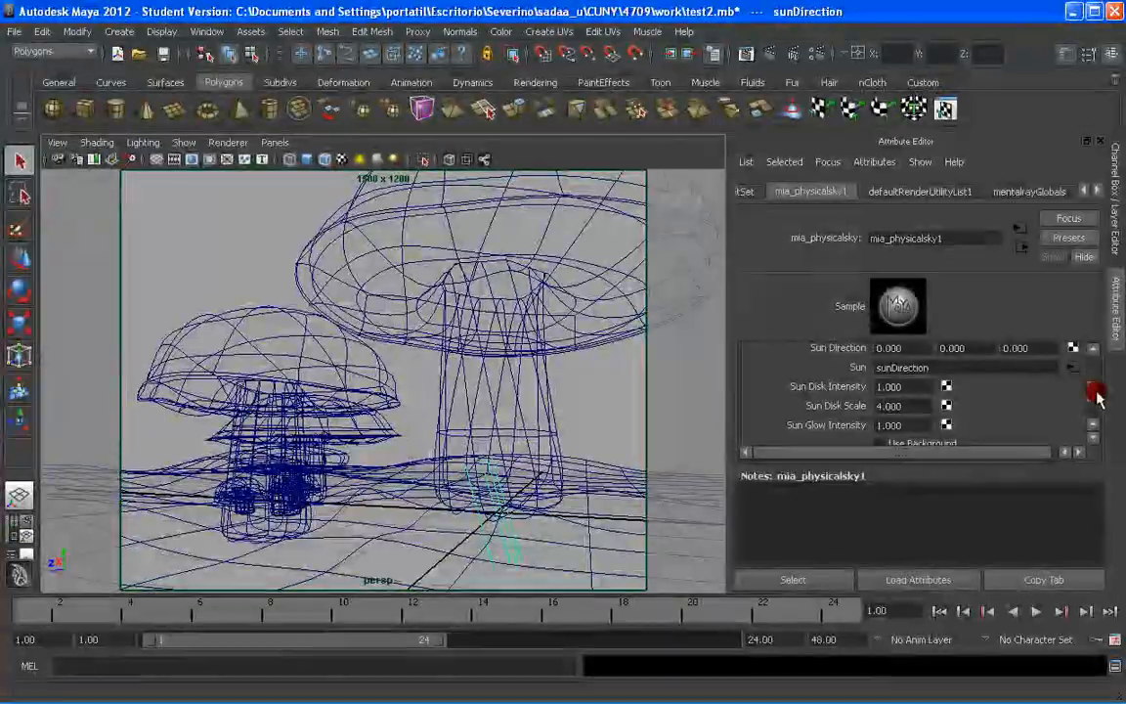
- Show the defaultRenderUtilityList1 and mentalrayGlobals attributes connected to the sun light
left_click(967, 192)
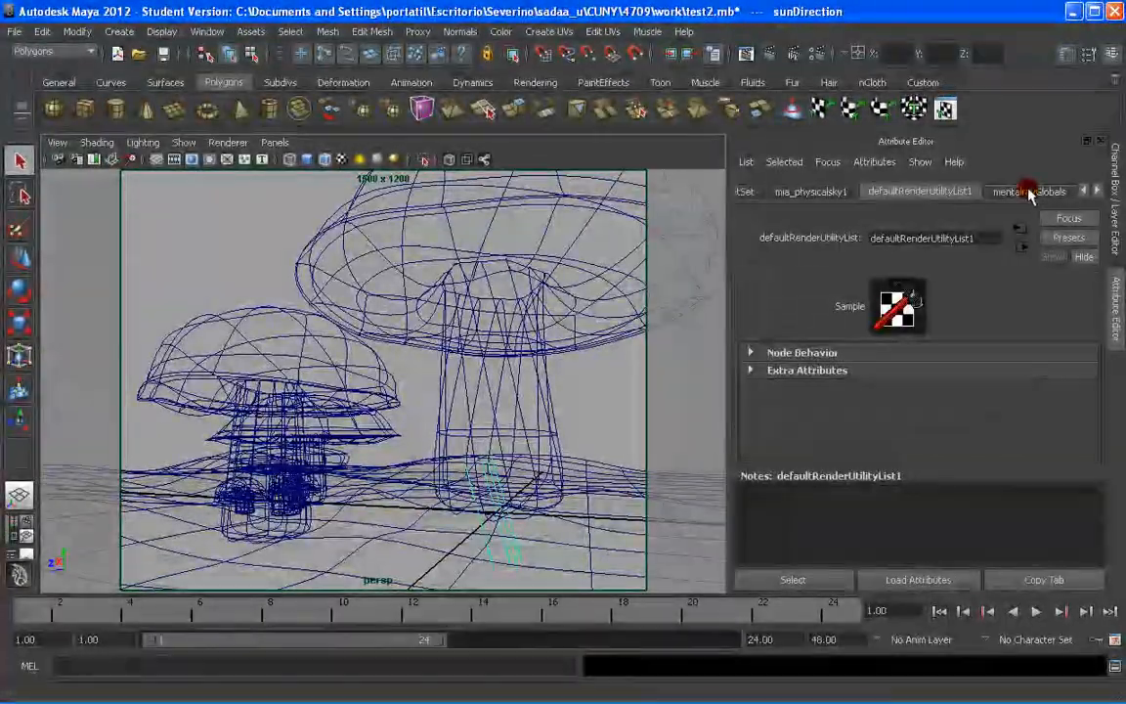
left_click(1026, 190)
left_click(1096, 192)
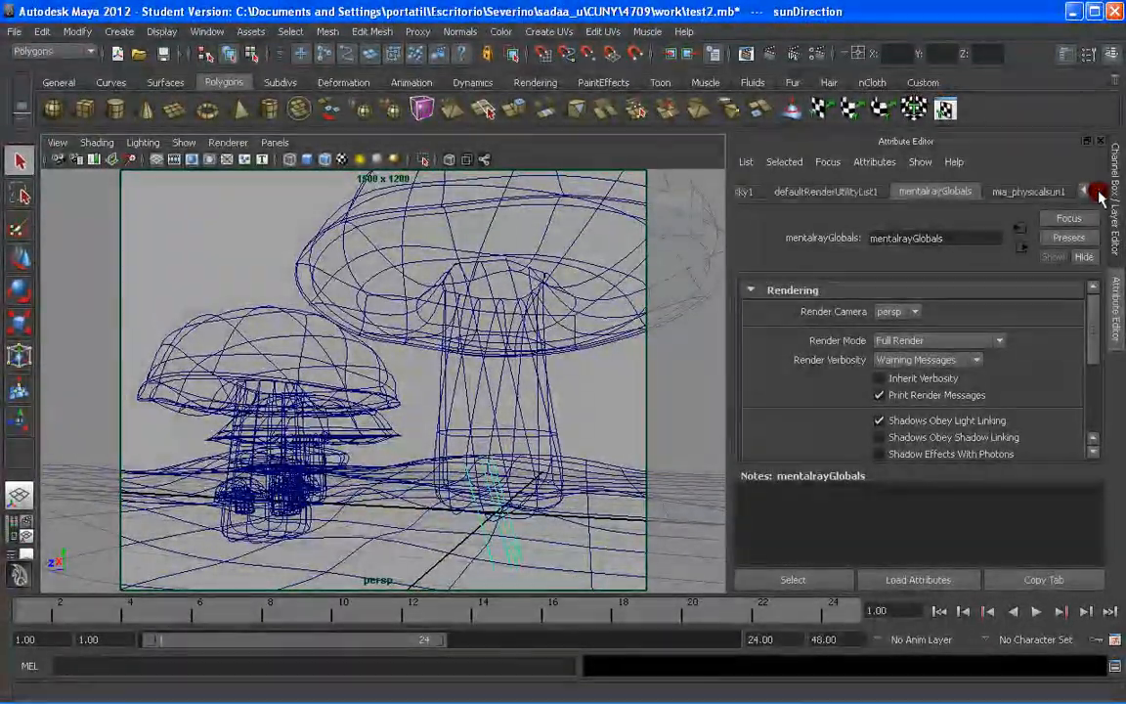
- Adjust the perspective view slightly and render the full scene with mental ray in the Render View
mouse_move(478, 334)
left_mouse_down("alt")
mouse_move(431, 331)
mouse_move(459, 333)
left_mouse_up("alt")
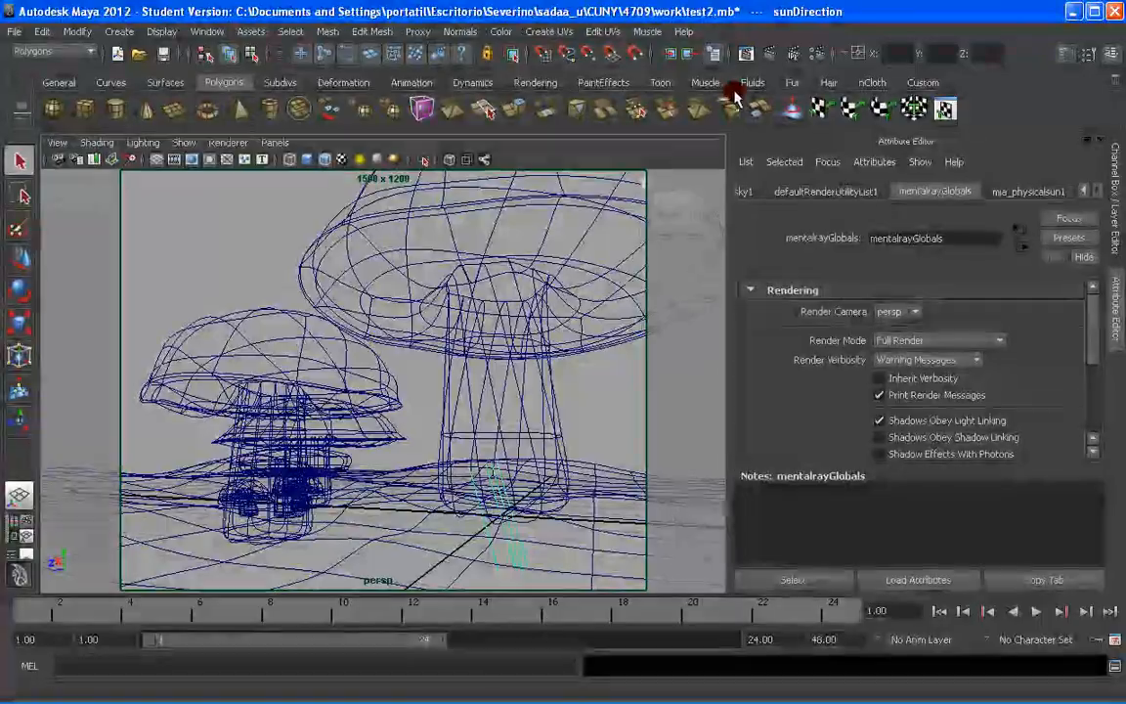
left_click(746, 55)
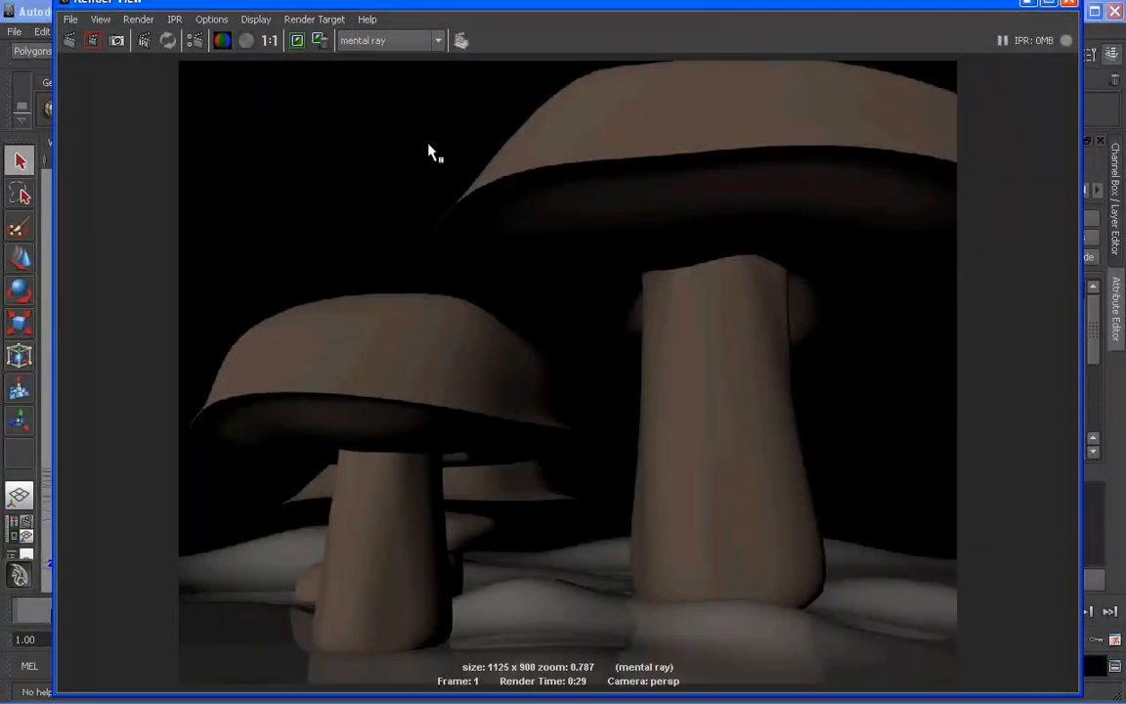
left_click(69, 40)
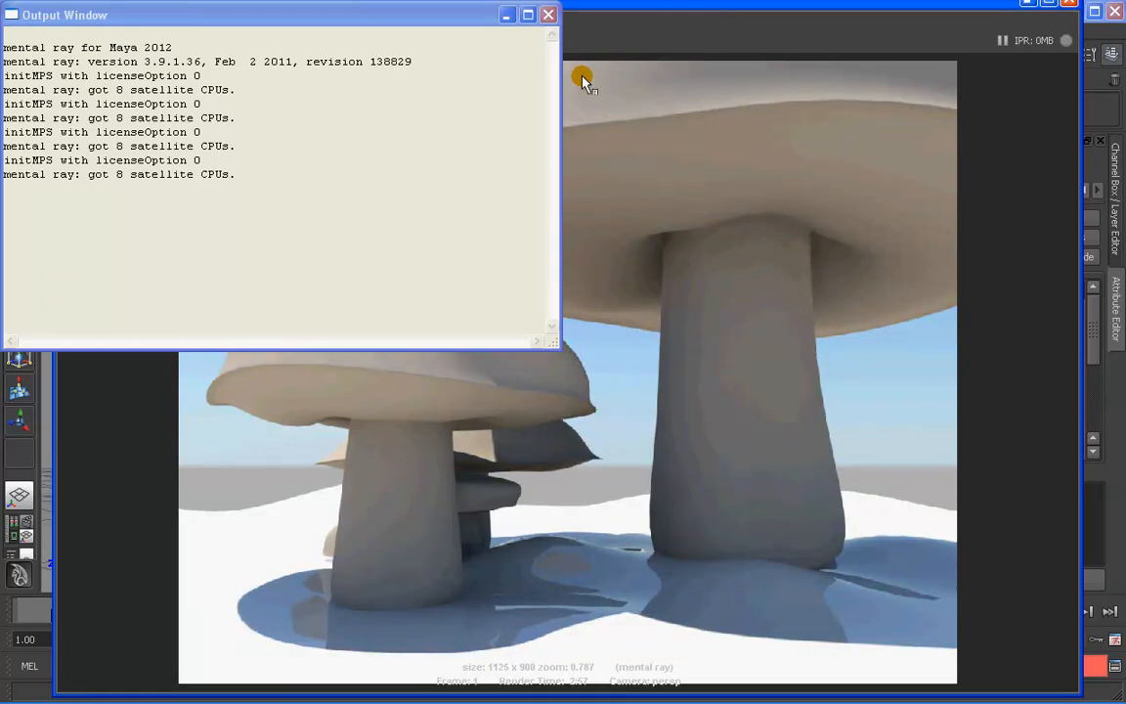
- Shrink the Output Window and move it aside, examine the rendered mushrooms and sky, and close the Render View
left_click_drag(560, 70, 279, 65)
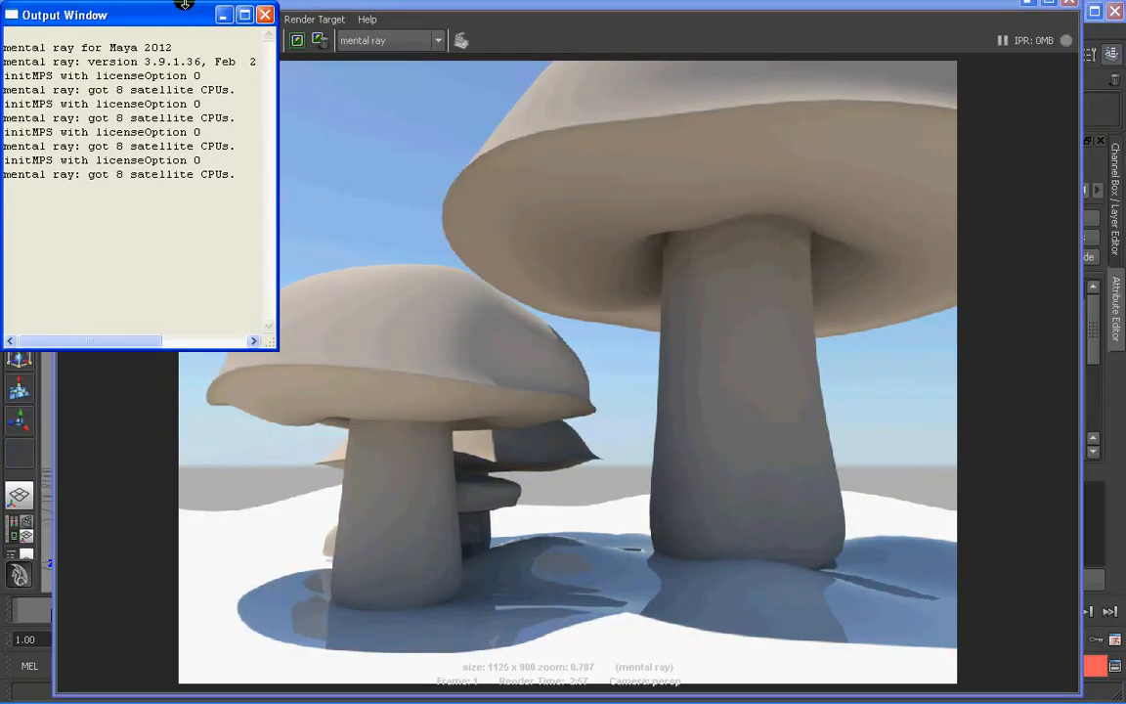
left_click_drag(185, 4, 89, 399)
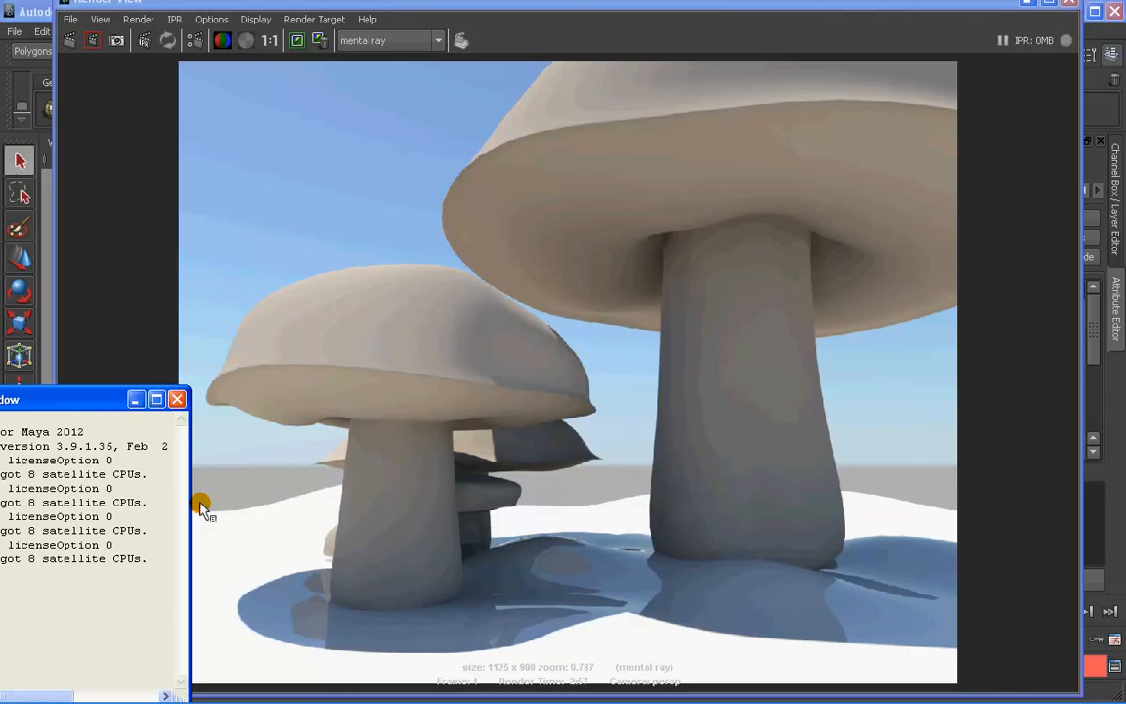
mouse_move(184, 143)
left_mouse_down()
mouse_move(412, 539)
mouse_move(550, 345)
left_mouse_up()
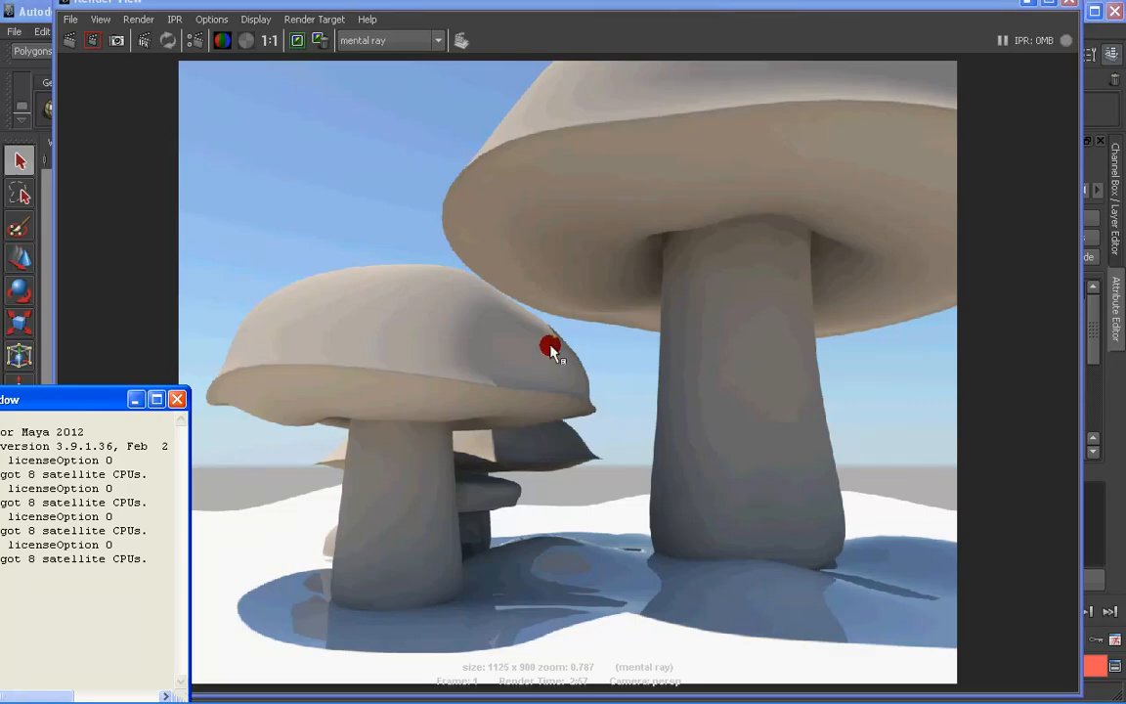
left_click(1072, 8)
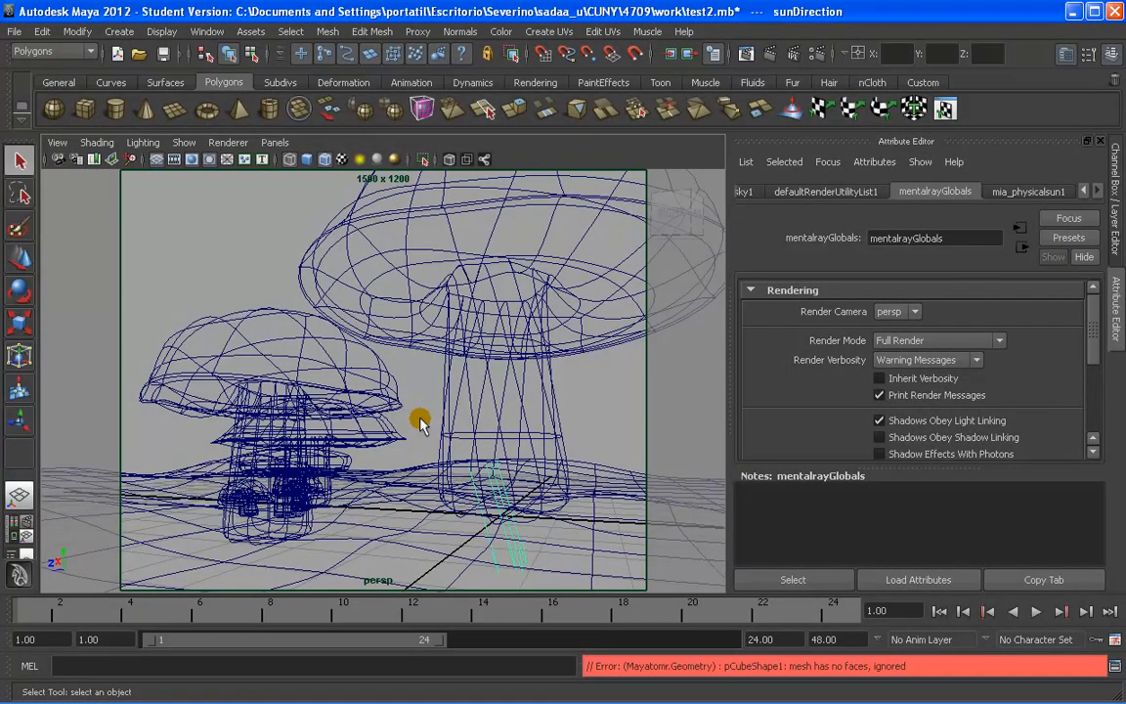
- In the Hypershade layout, set the mia_floorX material's reflection Glossiness to 0.8 and Glossy Samples to 40
left_click(594, 402)
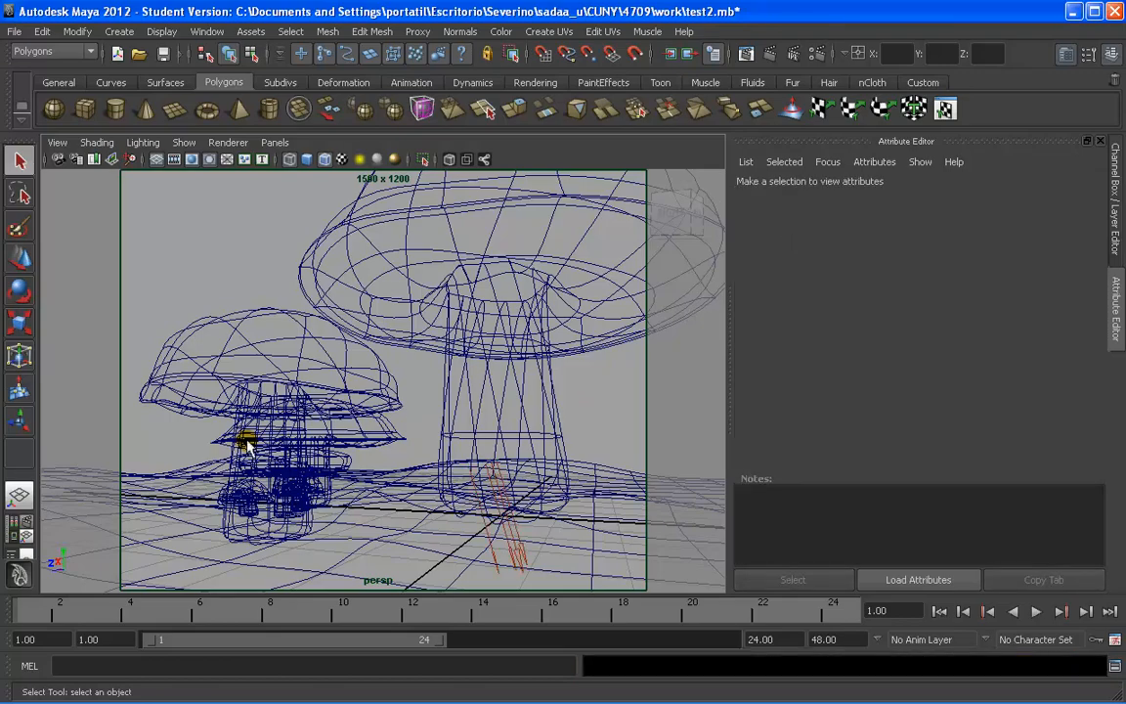
left_click(23, 538)
left_click(307, 463)
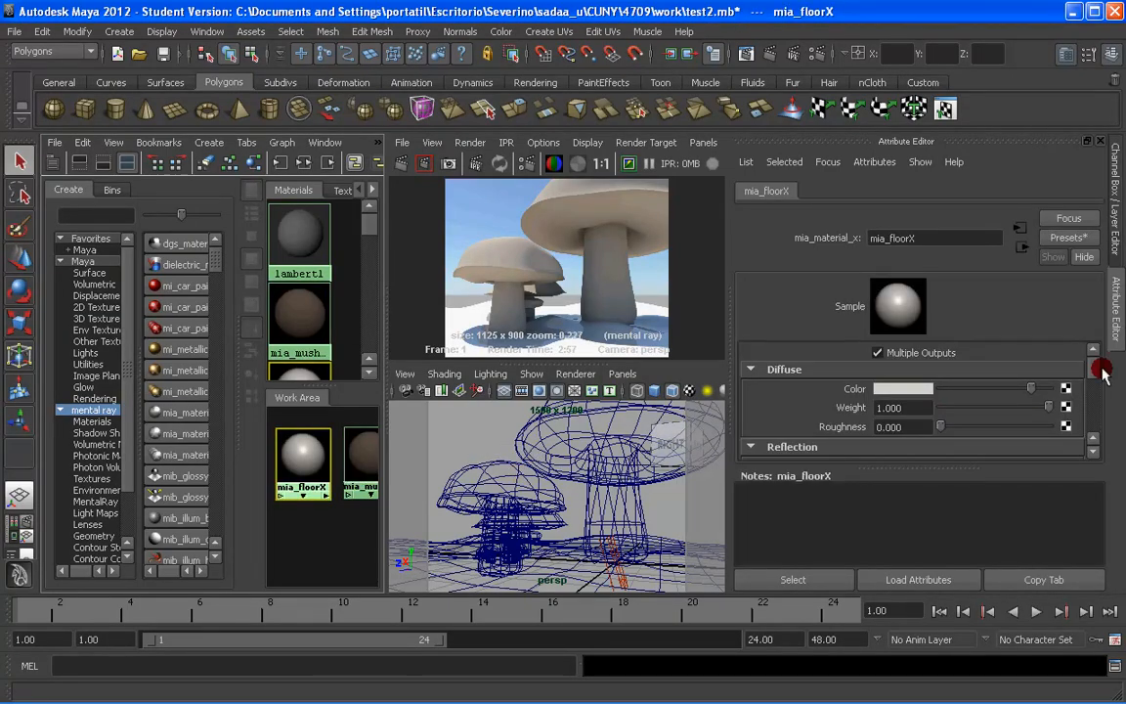
left_click_drag(1101, 372, 1096, 381)
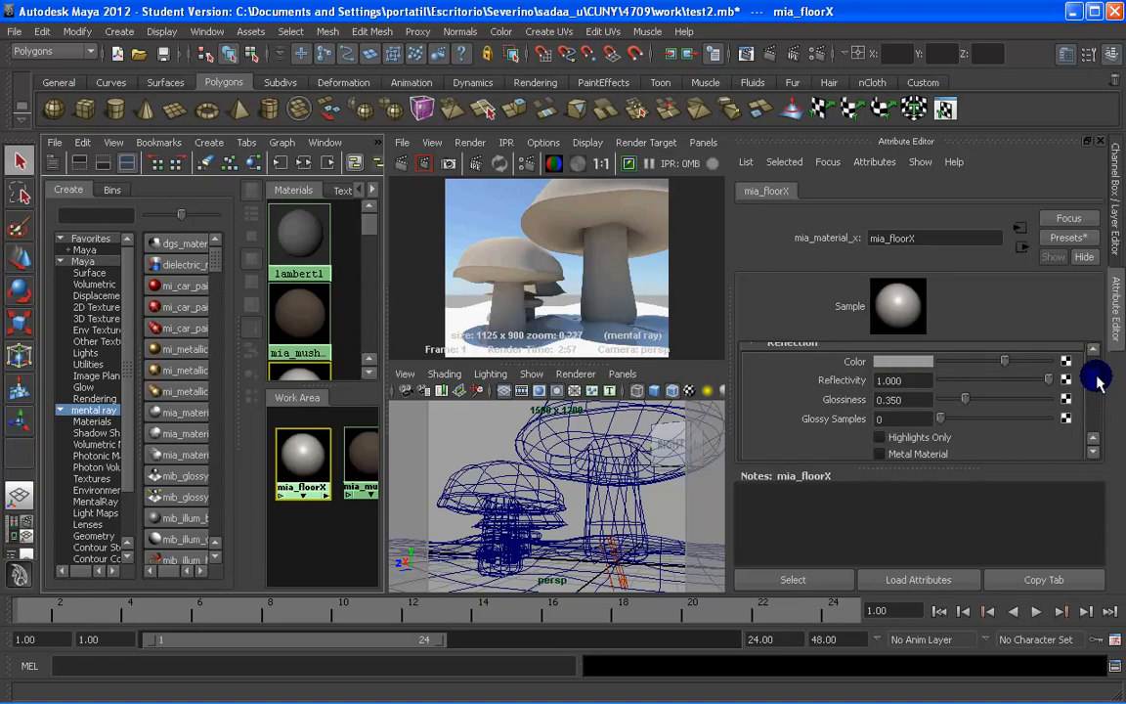
left_click(903, 399)
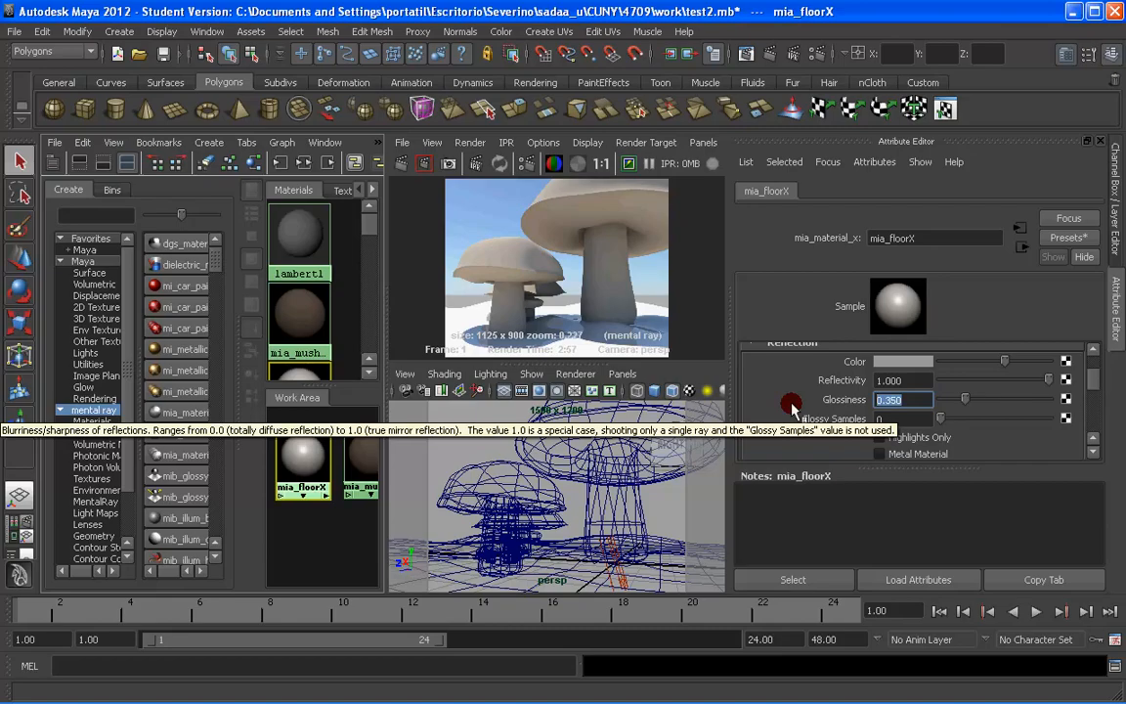
type("0.8")
left_click(791, 404)
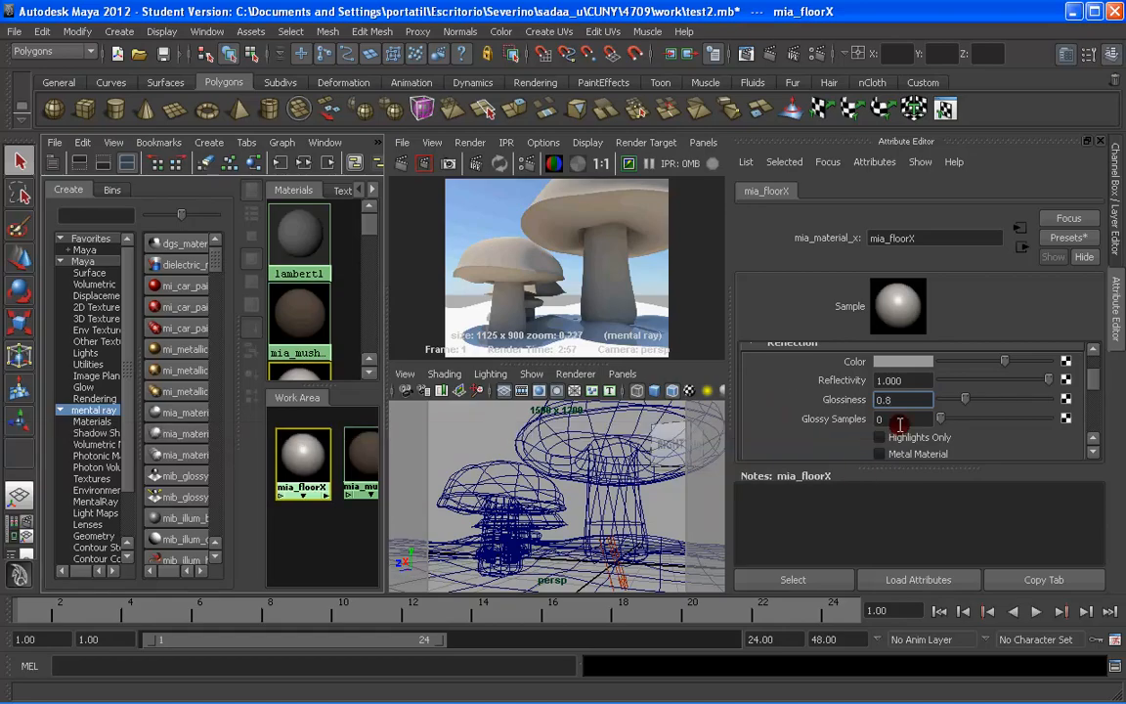
left_click(899, 420)
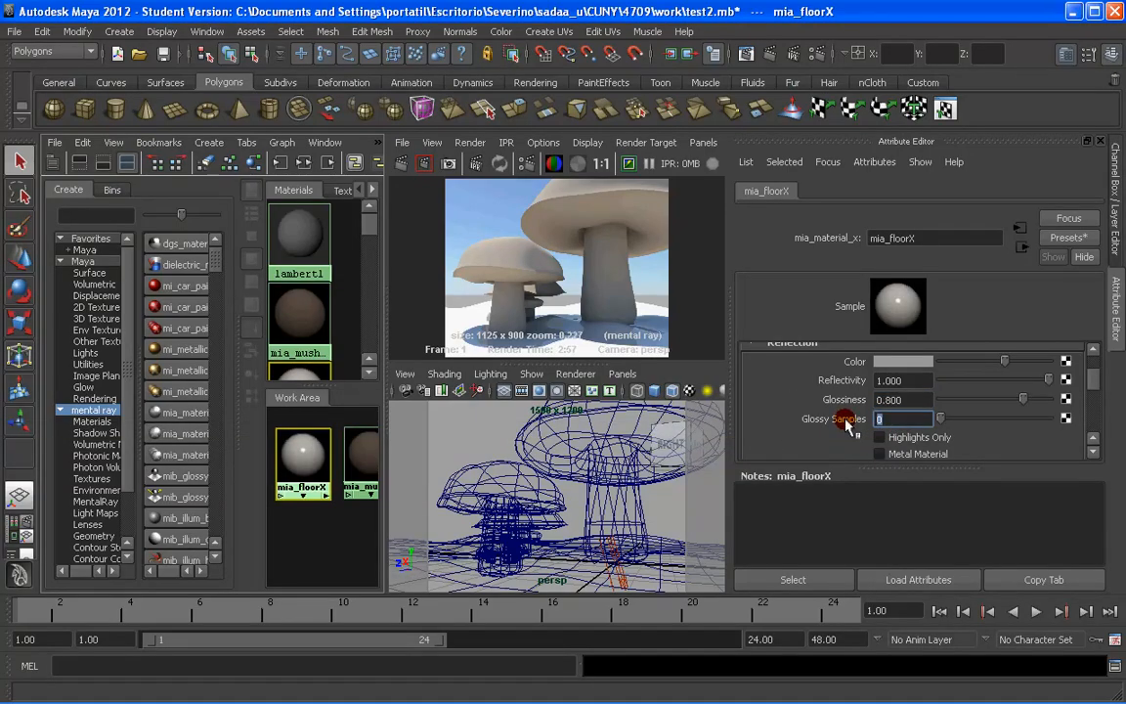
type("40")
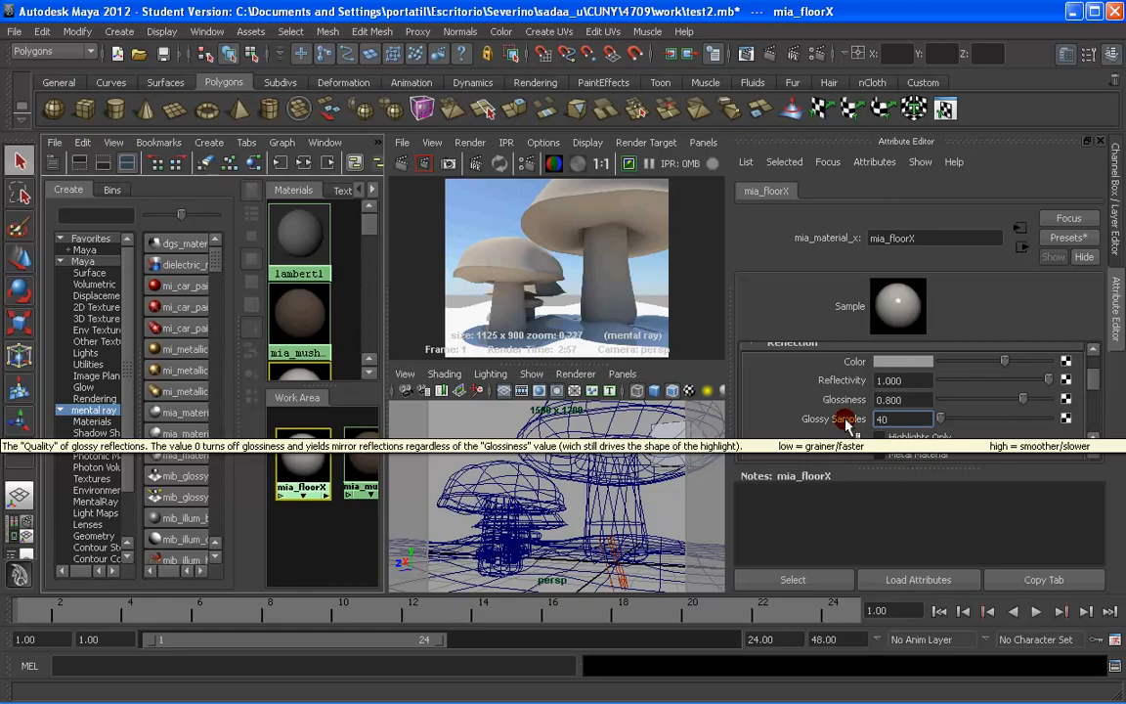
key("Return")
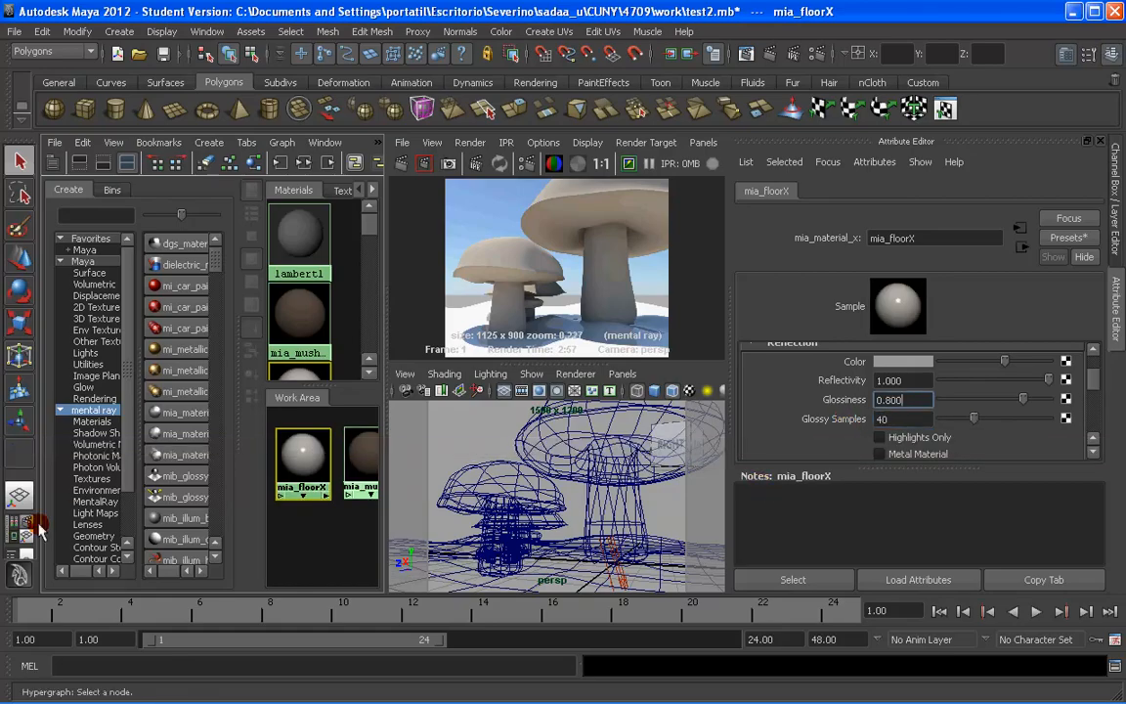
- Render only a region around the floor shadow at the small mushroom's base, then close the Render View
left_click(745, 53)
left_click(747, 56)
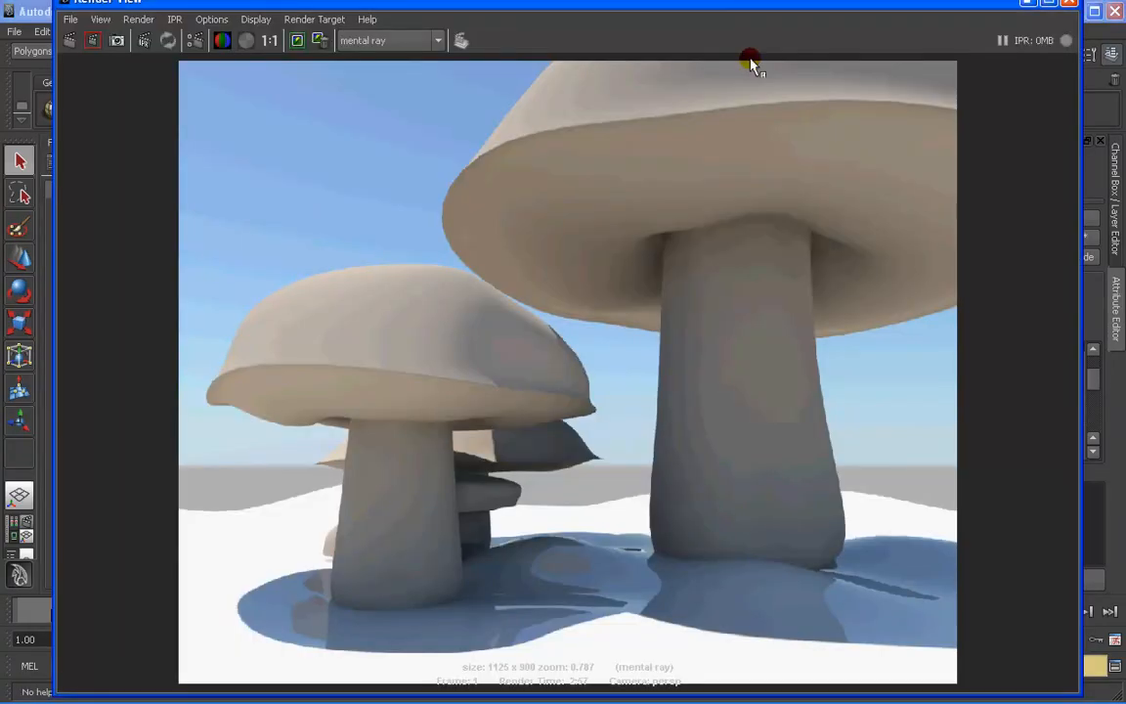
left_click_drag(201, 576, 352, 659)
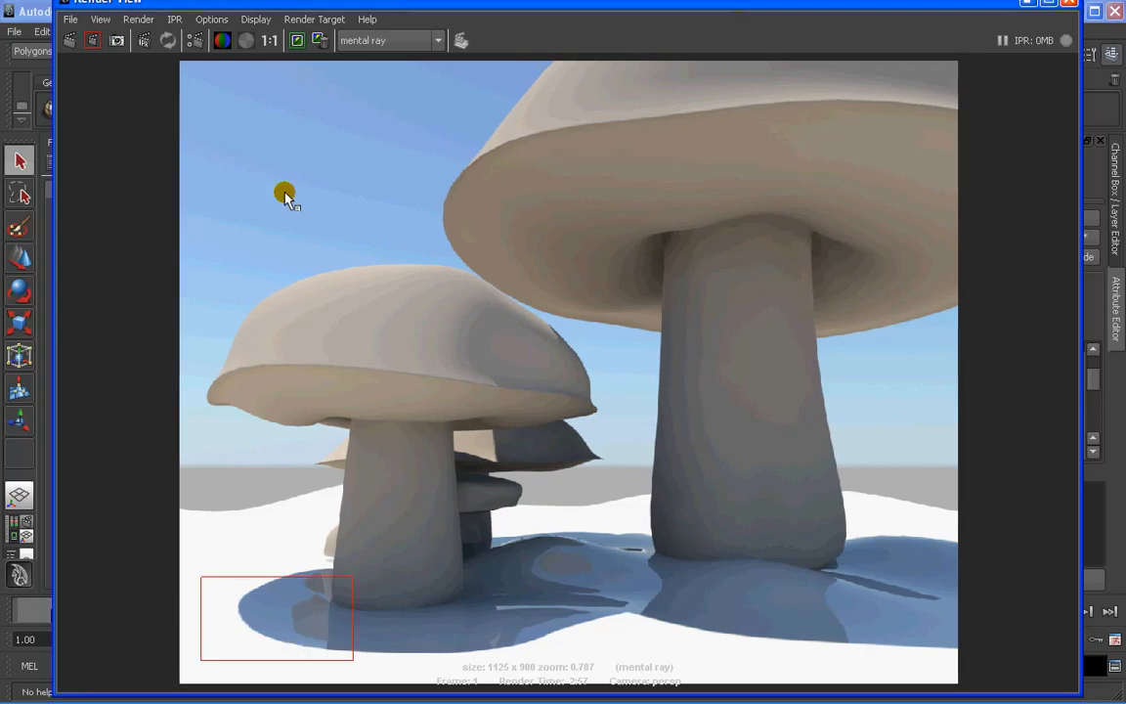
left_click(93, 41)
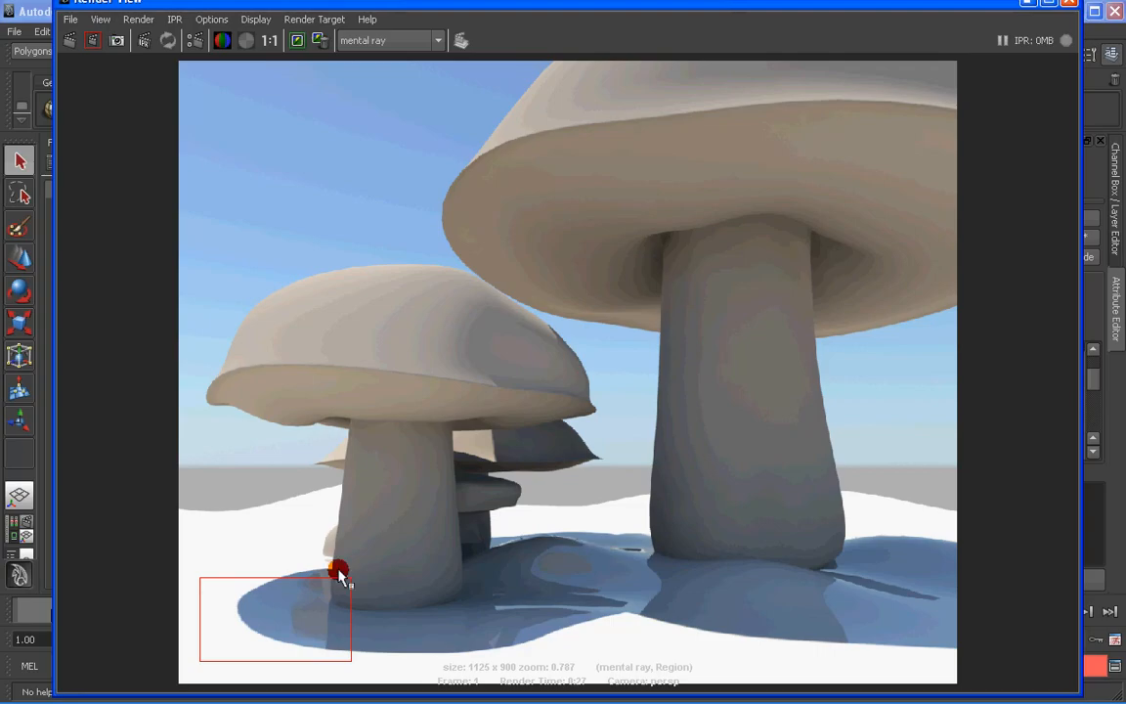
left_click(1067, 8)
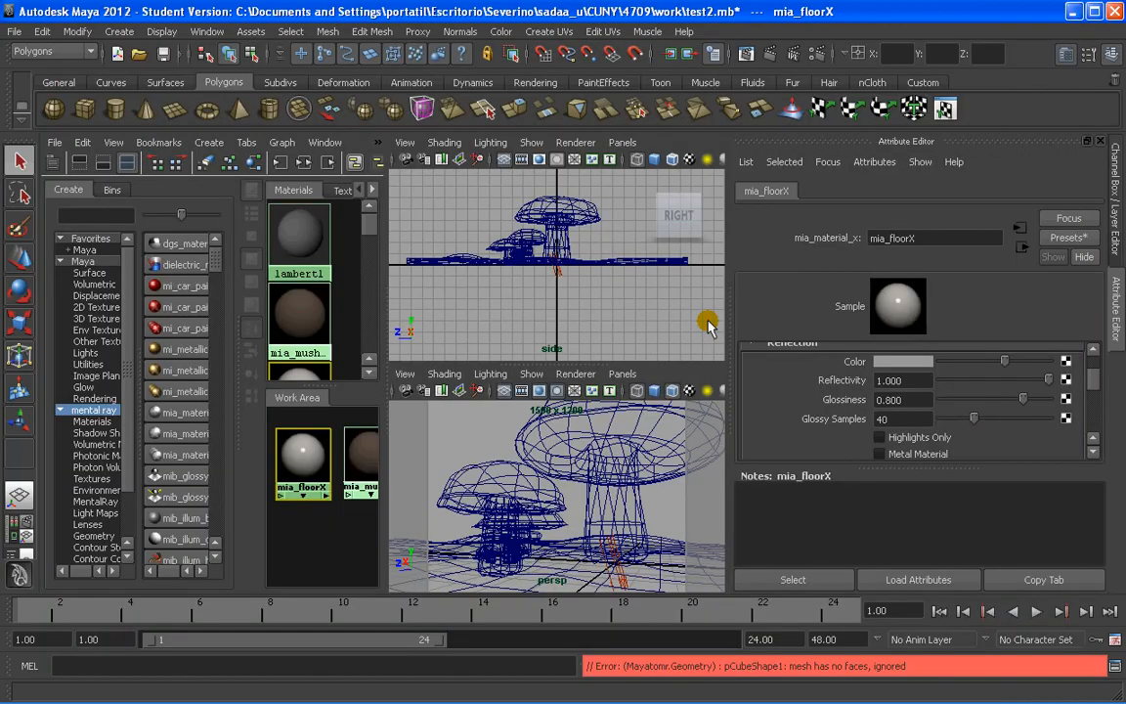
- Select the sunDirection light, return to the single perspective view, and set mia_physicalsun1's Shadow Softness to 5
left_click(561, 274)
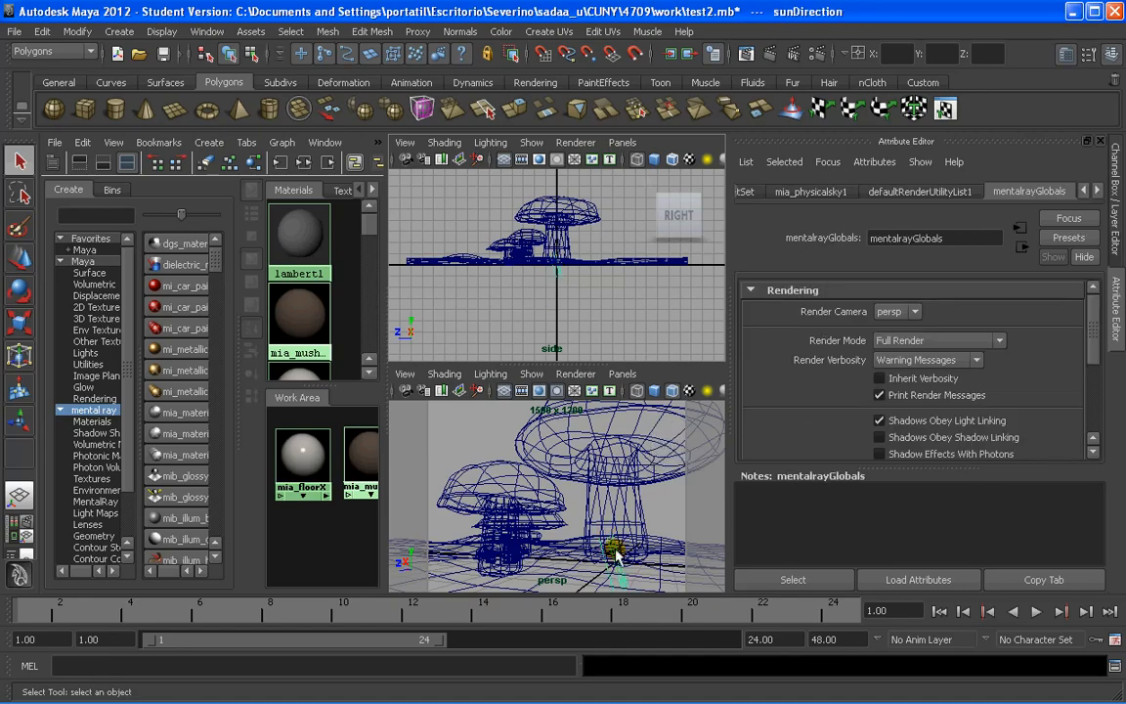
left_click(19, 497)
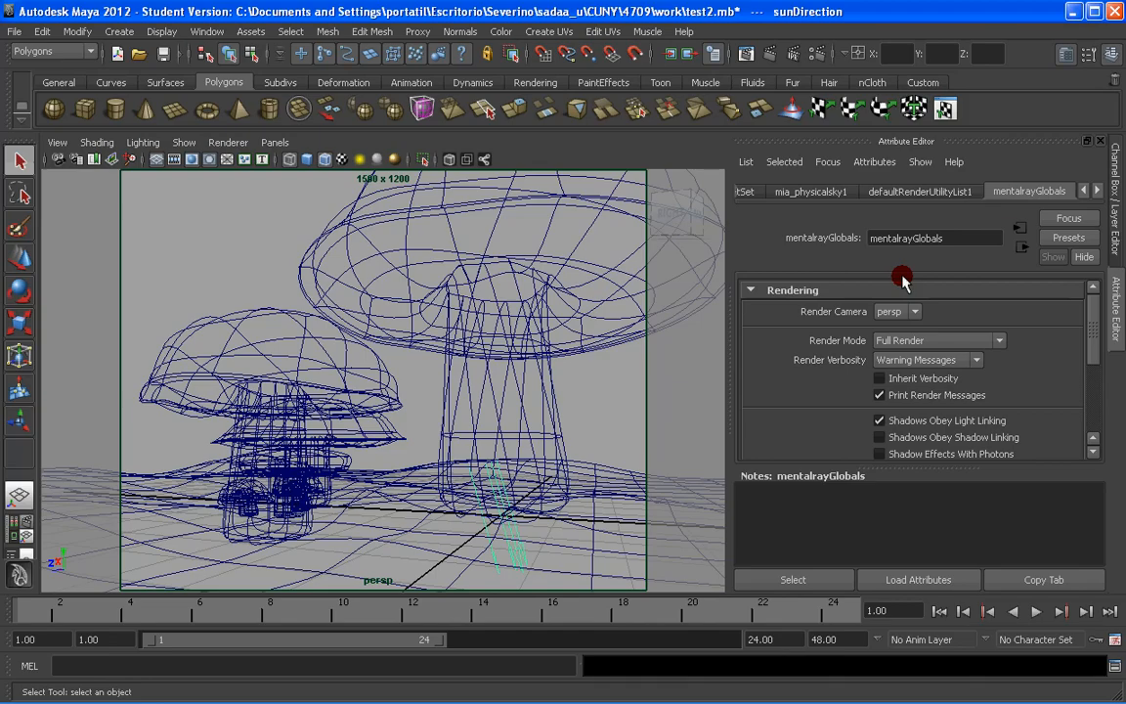
left_click(1094, 193)
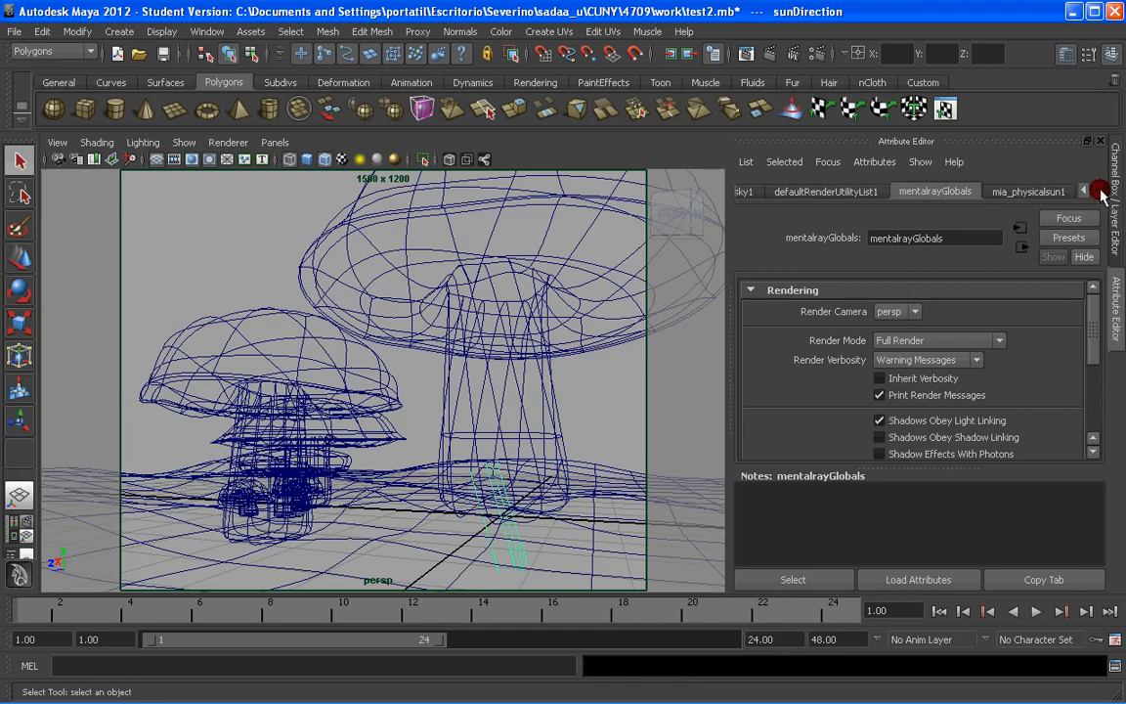
left_click(1046, 192)
left_click(1054, 406)
left_click_drag(1092, 364, 1091, 401)
left_click_drag(872, 379, 817, 375)
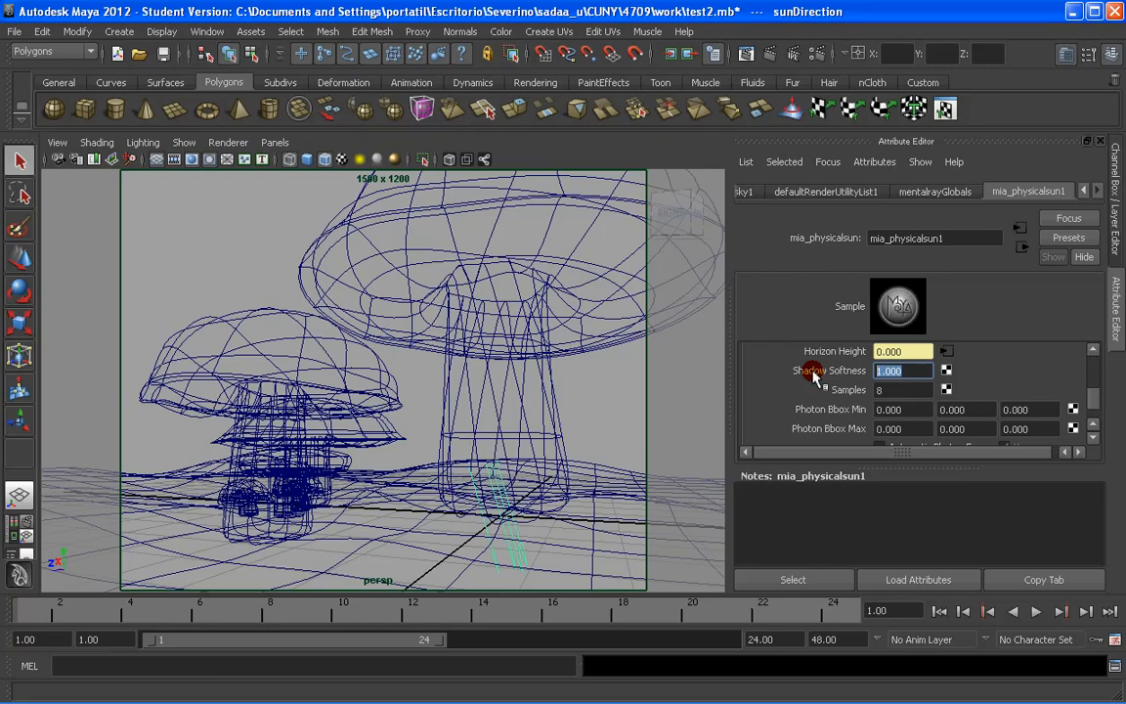
type("5")
key("Tab")
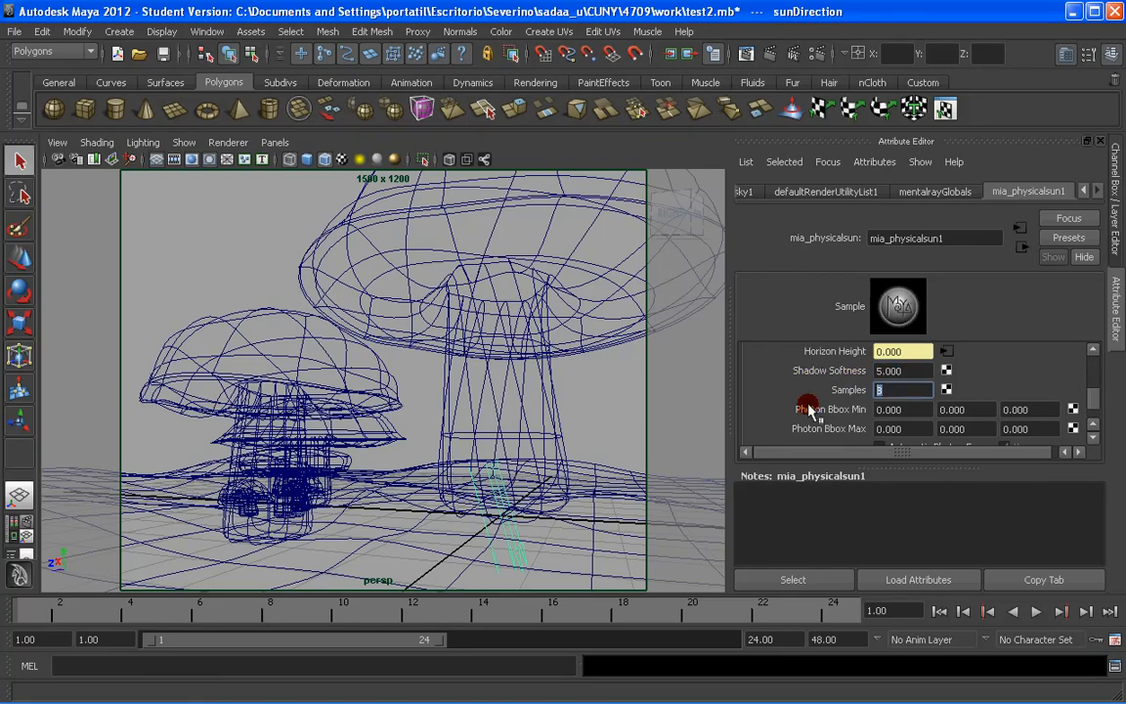
- Set the shadow Samples of mia_physicalsun1 to 20
type("40")
key("BackSpace")
key("BackSpace")
type("20")
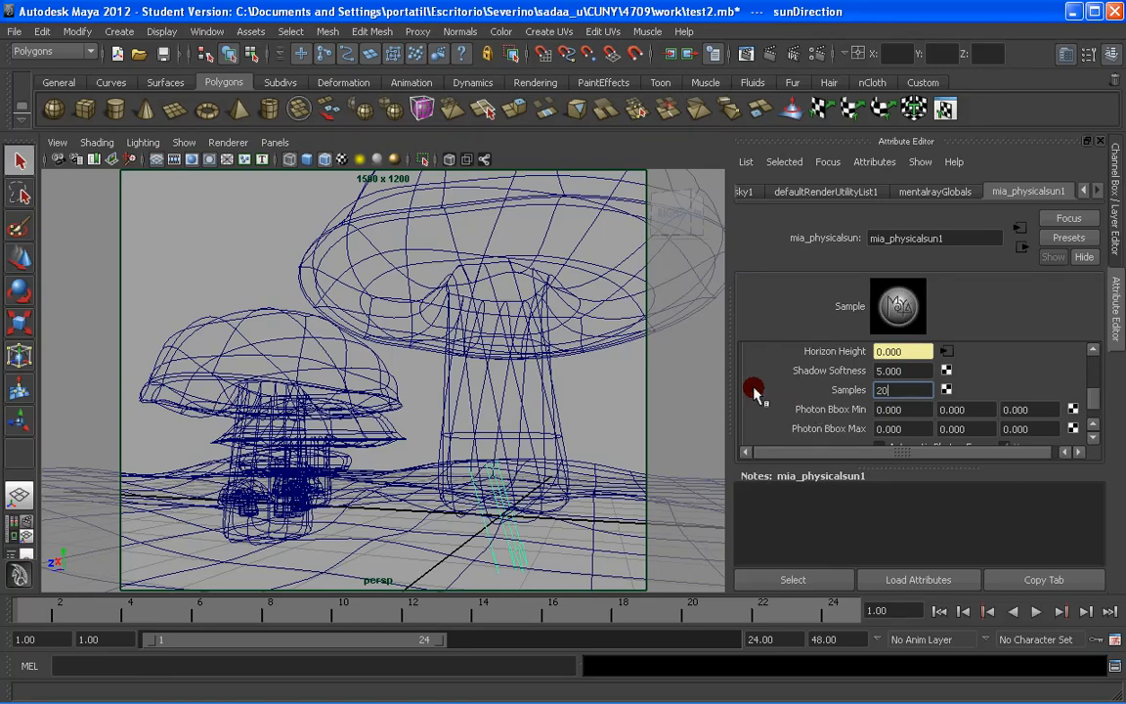
left_click(755, 393)
- Render a new region over the floor shadow's edge beside the small mushroom, then close the Render View
left_click(746, 55)
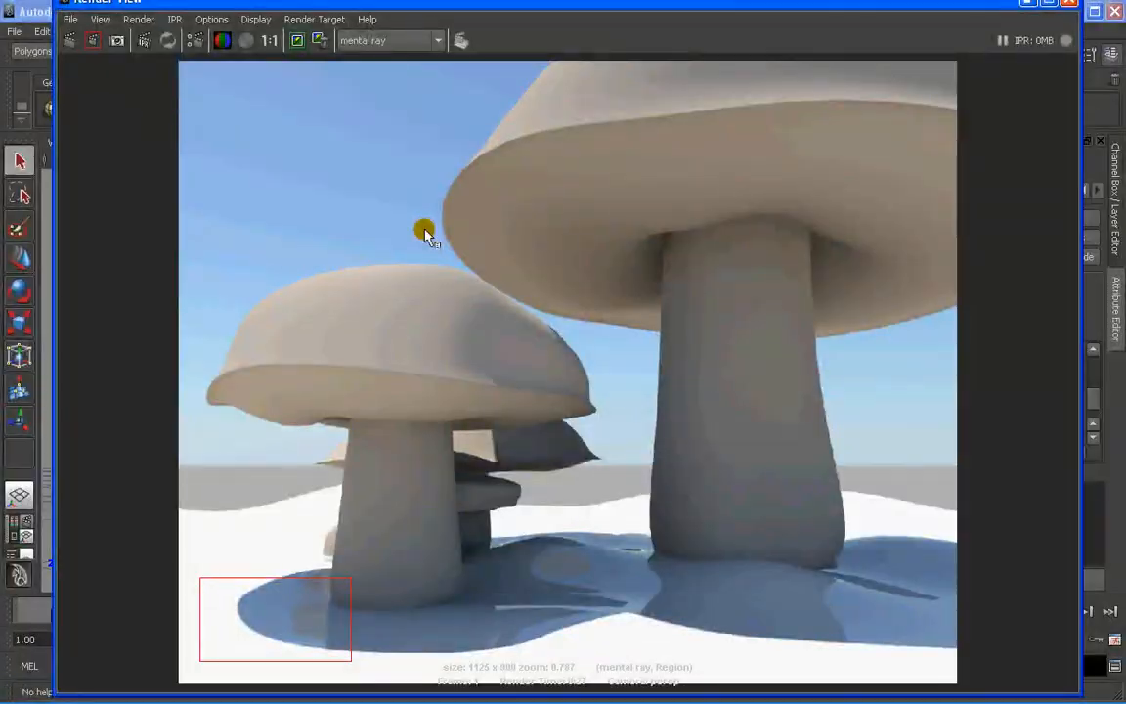
left_click(469, 479)
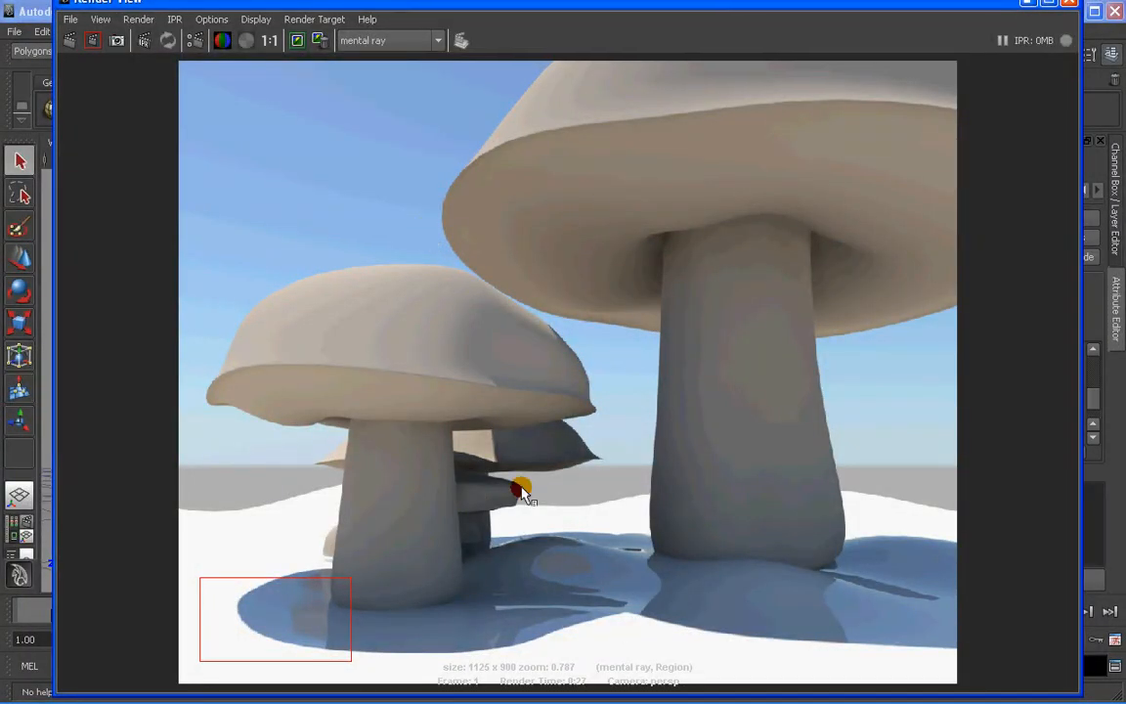
left_click(497, 416)
left_click_drag(205, 558, 342, 608)
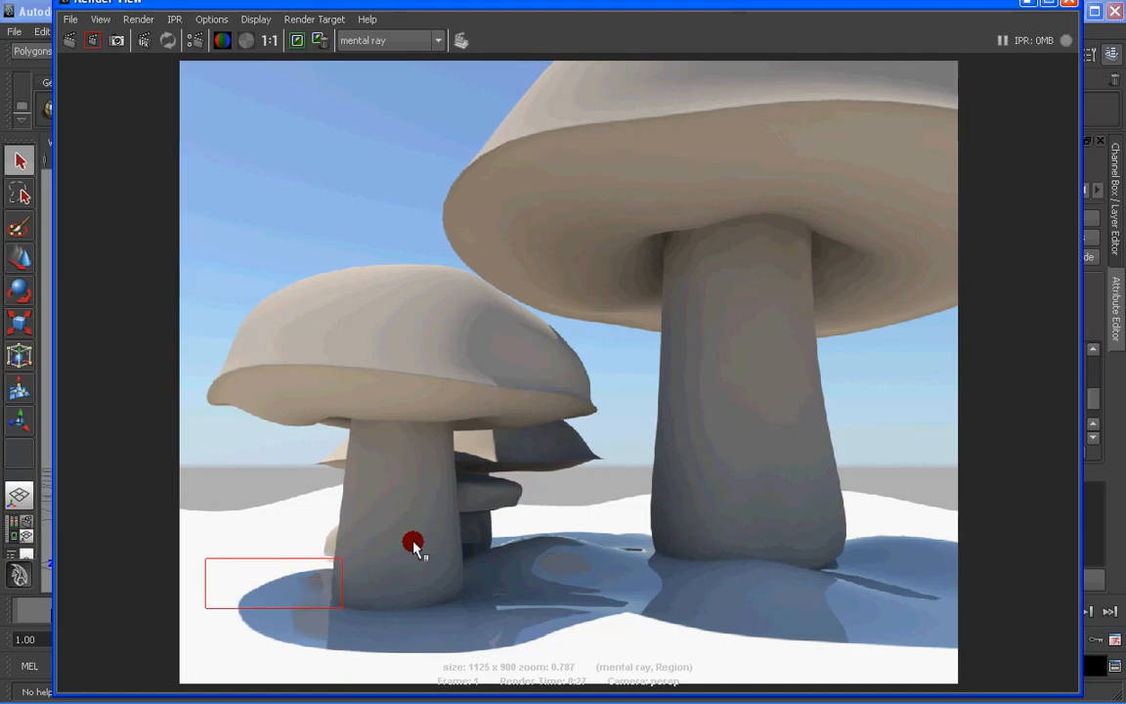
left_click(93, 40)
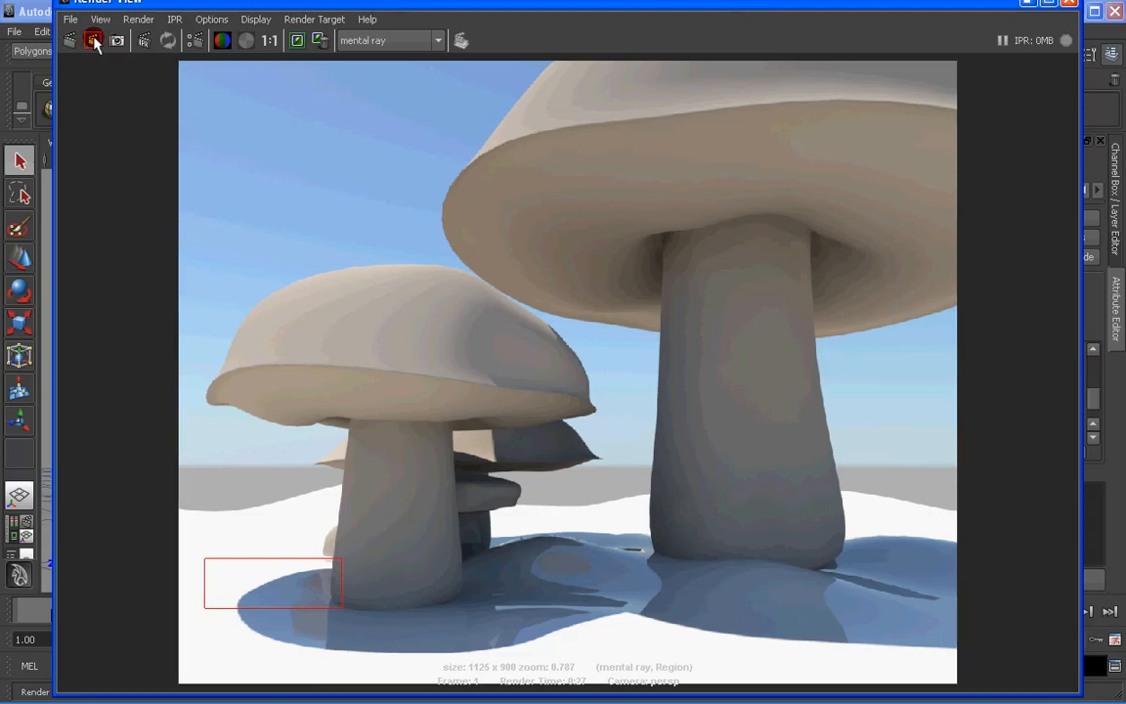
left_click(535, 350)
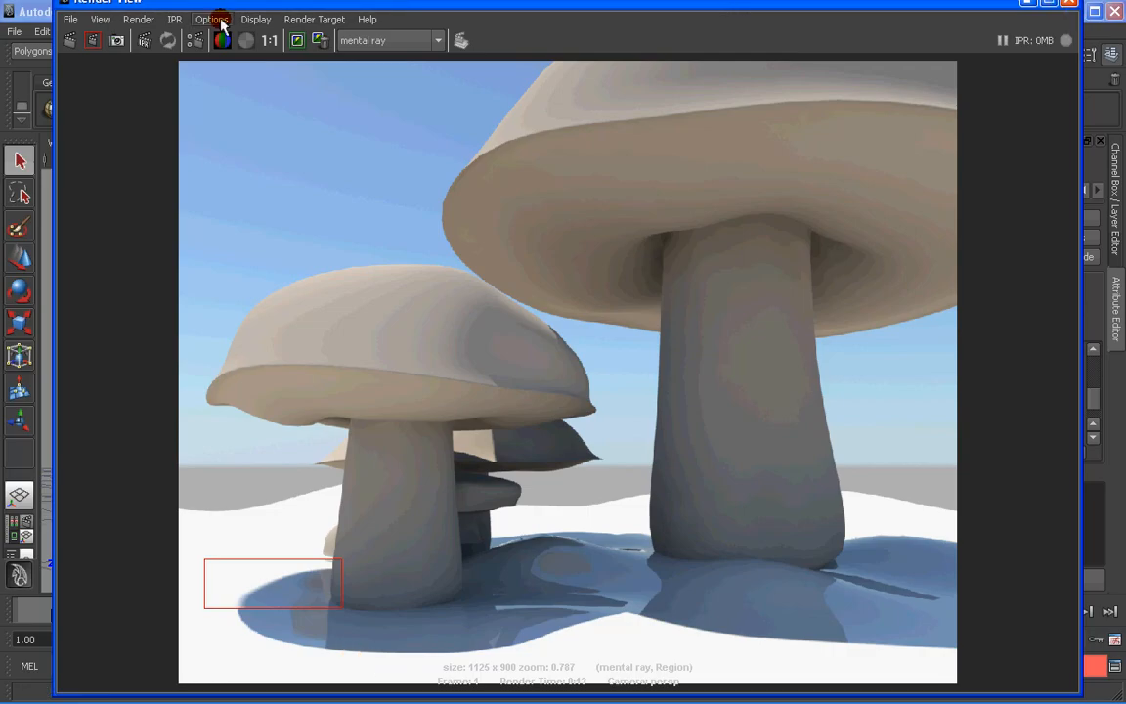
left_click(1069, 6)
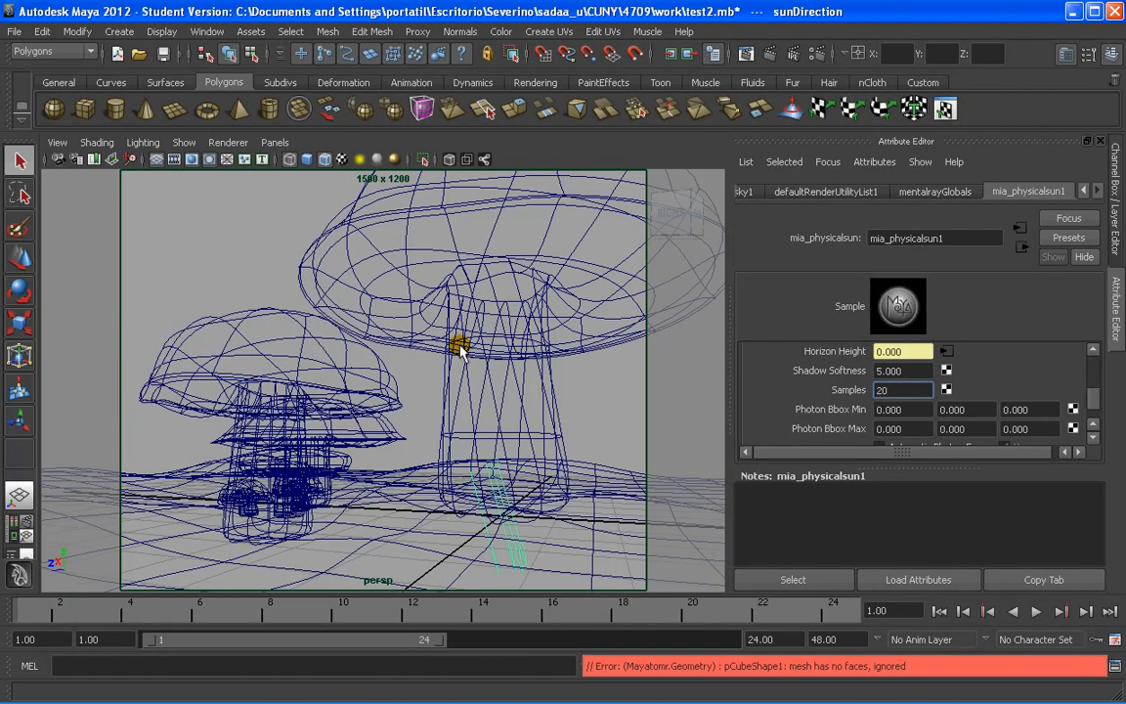
- Set the test resolution to Render Settings (1500x1200) and render the full mushroom scene from a new perspective angle
left_click_drag(459, 350, 435, 422, "alt")
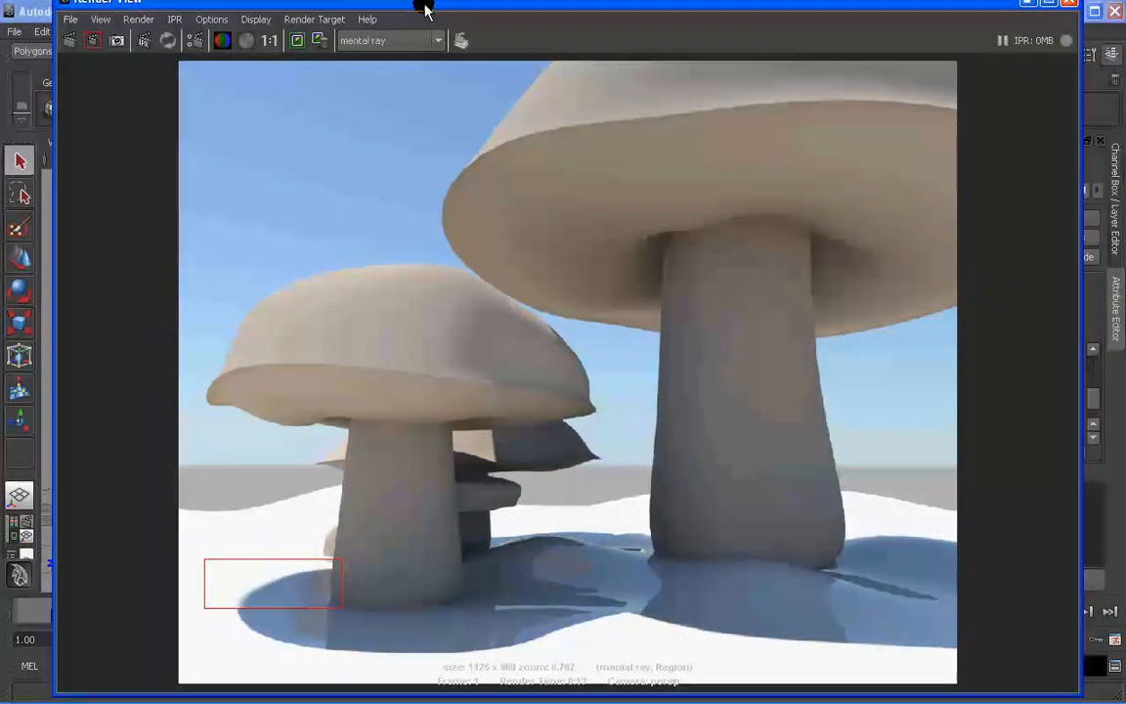
left_click_drag(427, 8, 437, 4)
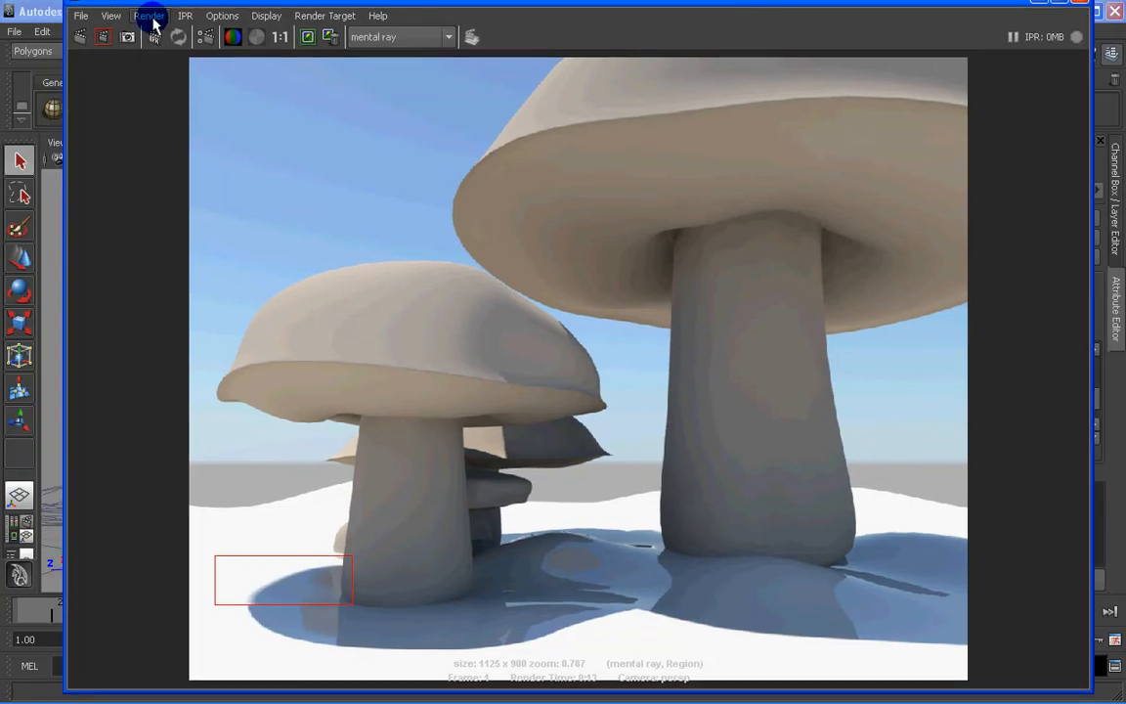
left_click(222, 16)
mouse_move(244, 61)
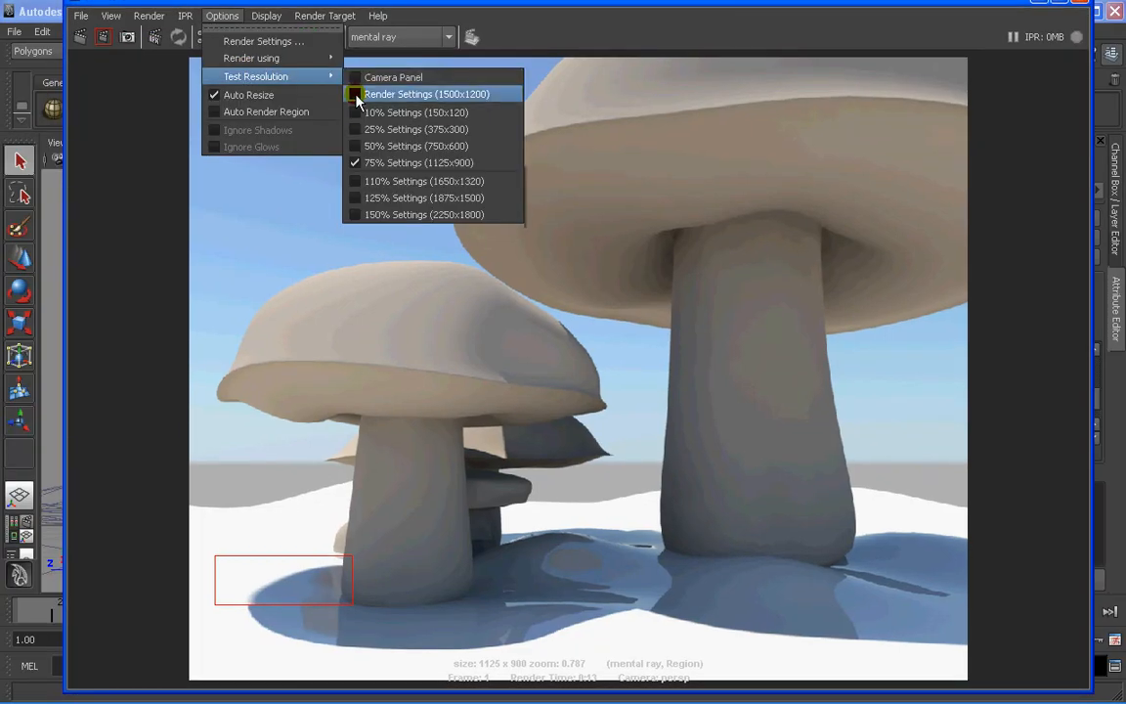
left_click(358, 95)
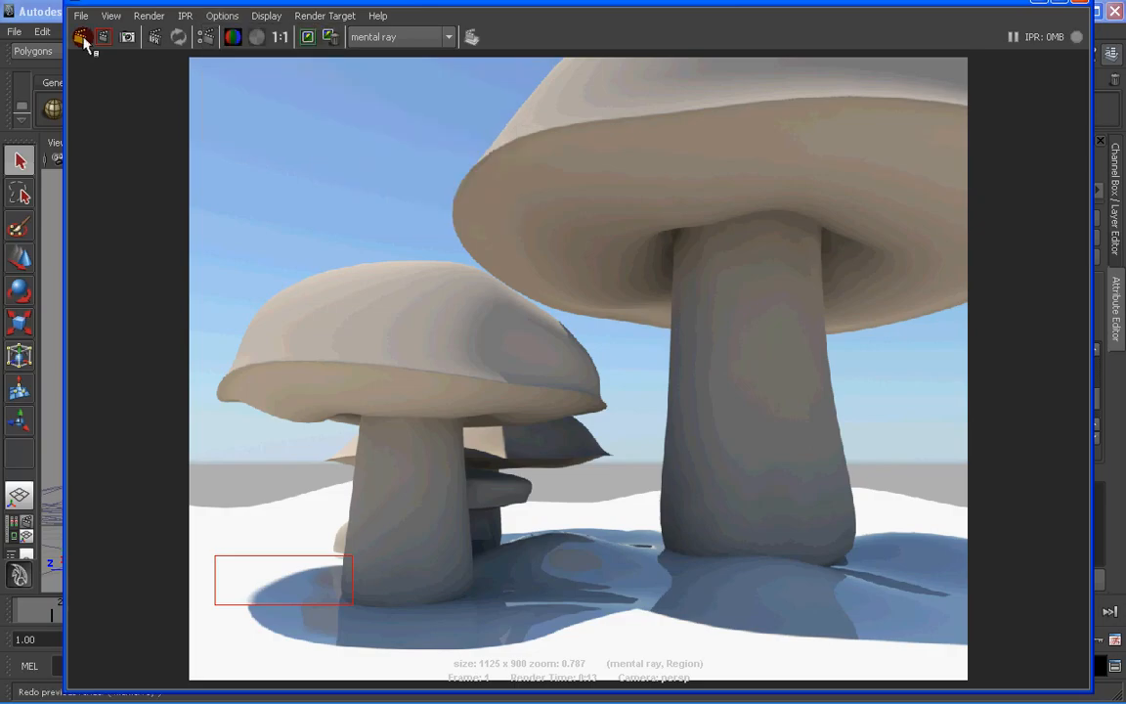
left_click(84, 39)
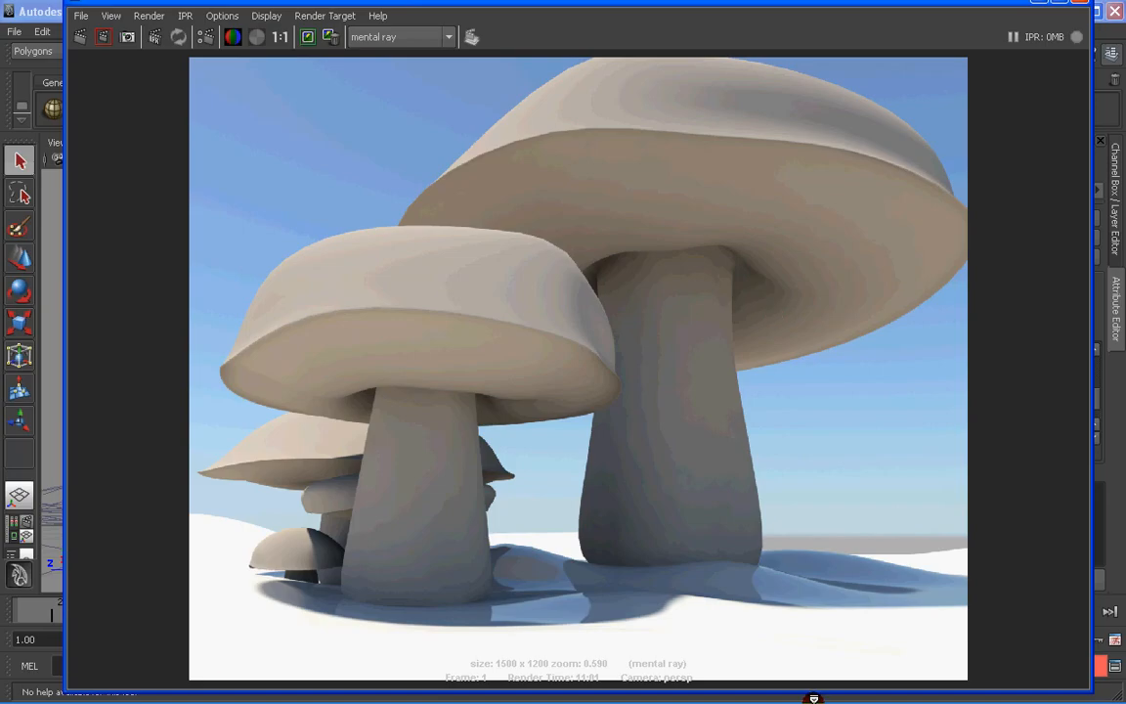
mouse_move(787, 687)
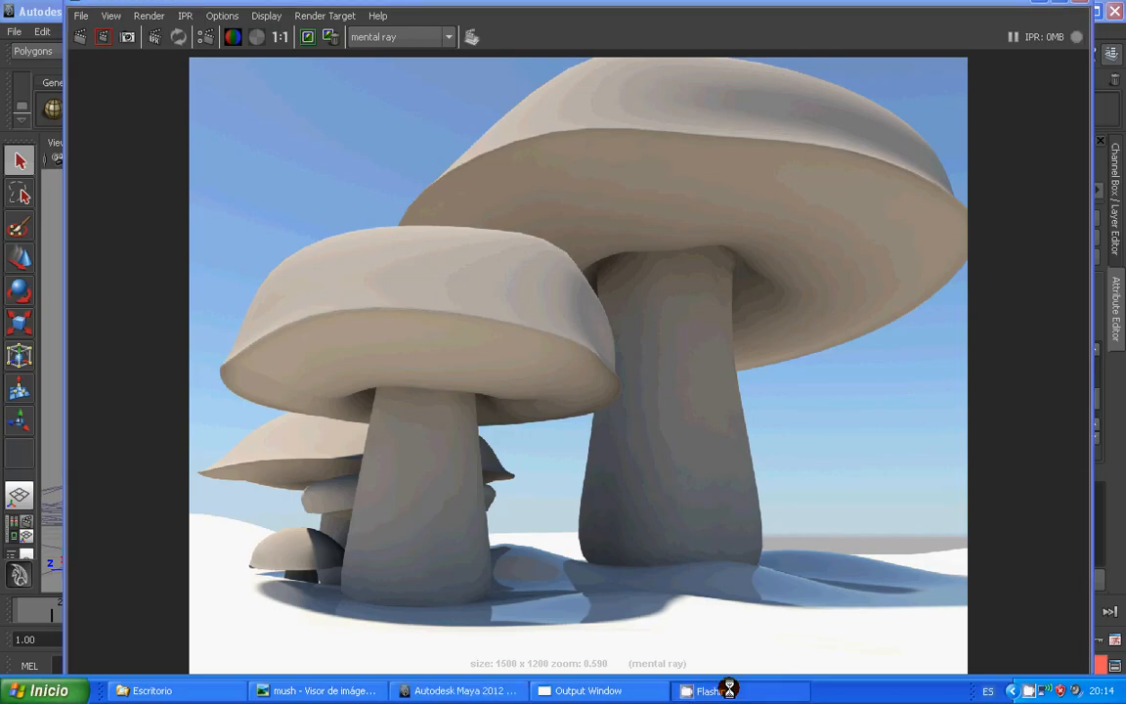
left_click(605, 688)
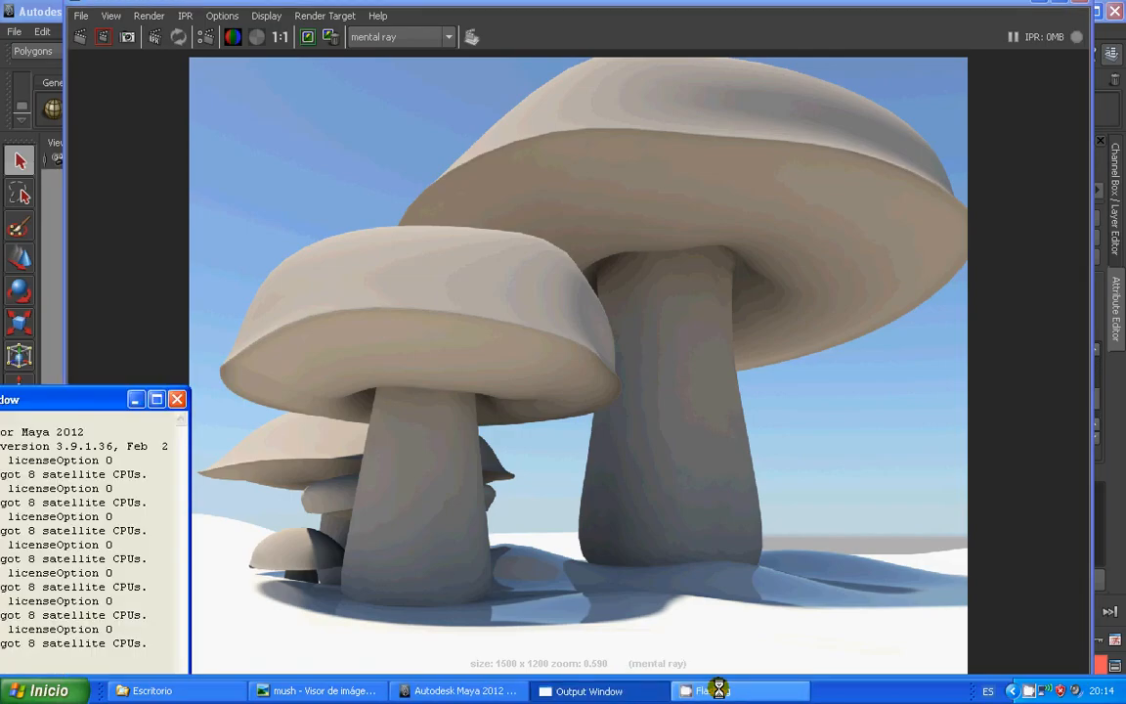
left_click(718, 689)
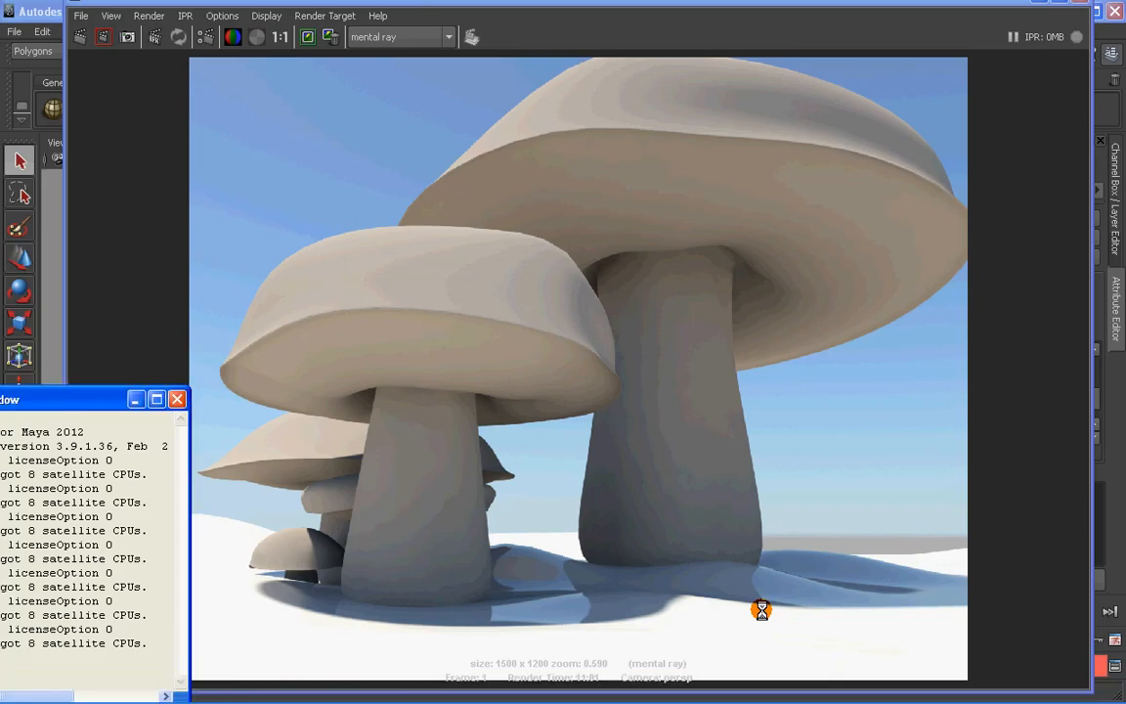
key("alt+Tab")
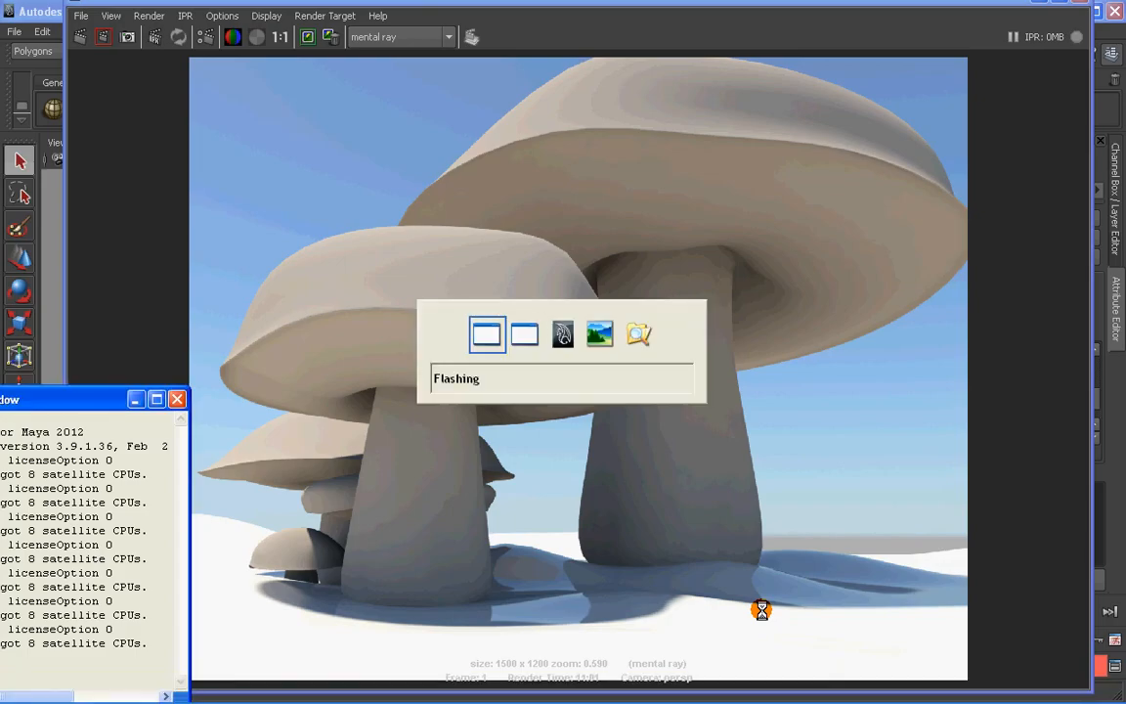
left_click(717, 691)
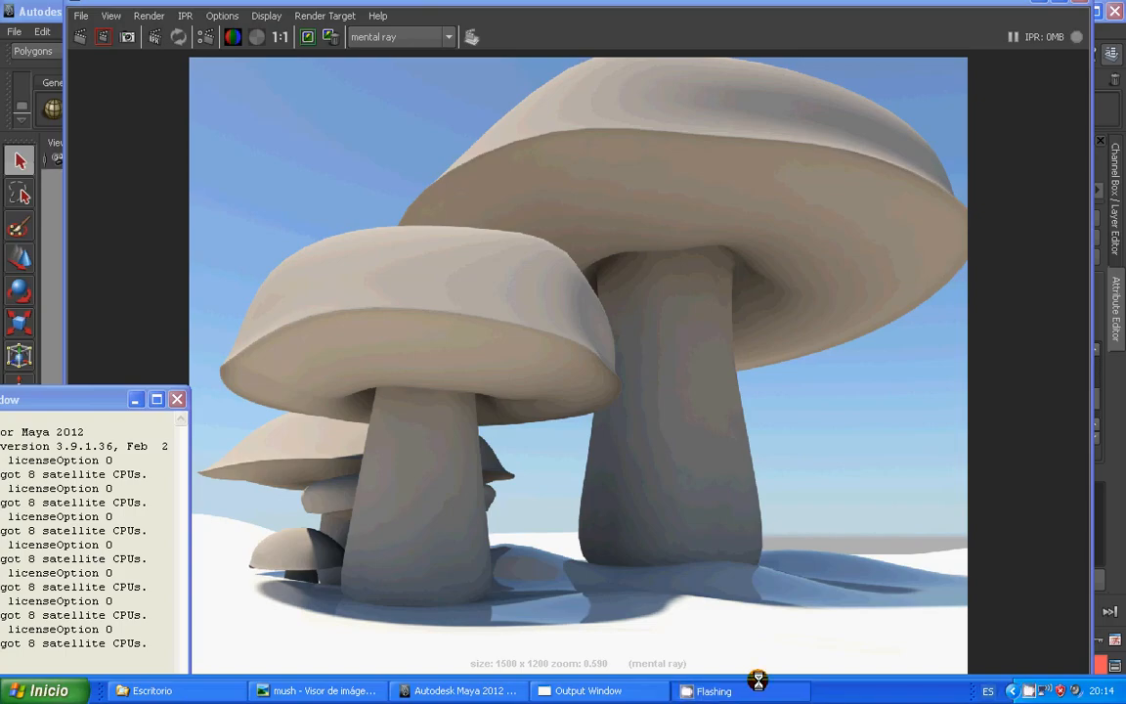
left_click(577, 141)
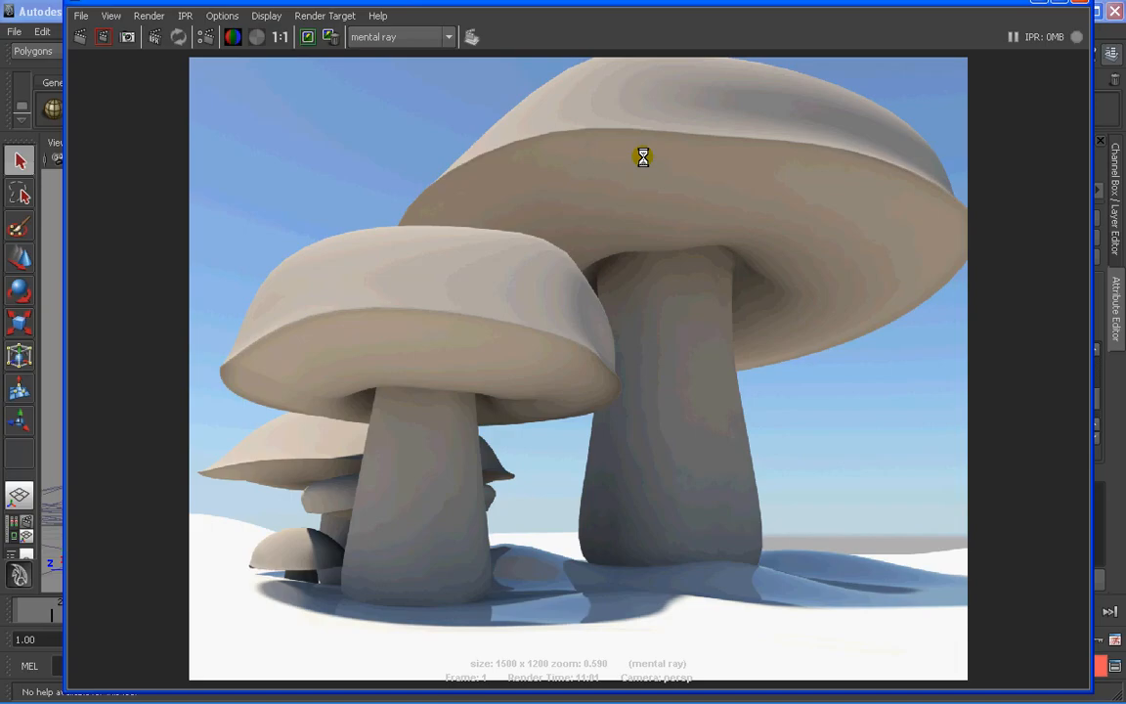
mouse_move(694, 692)
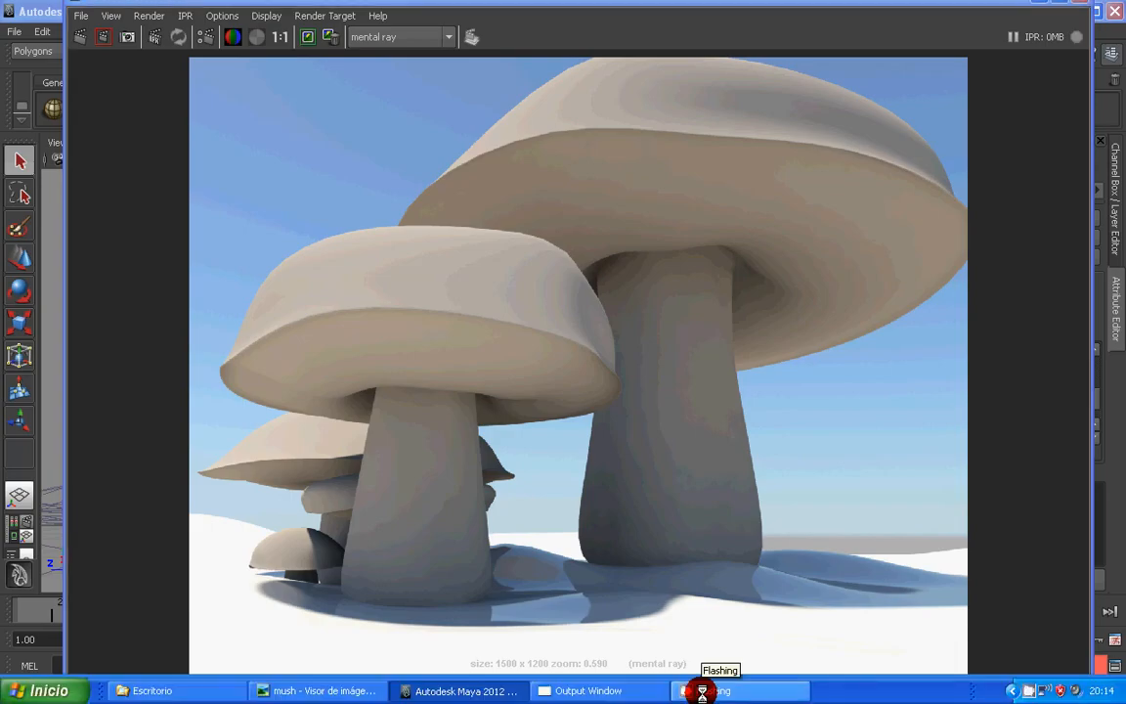